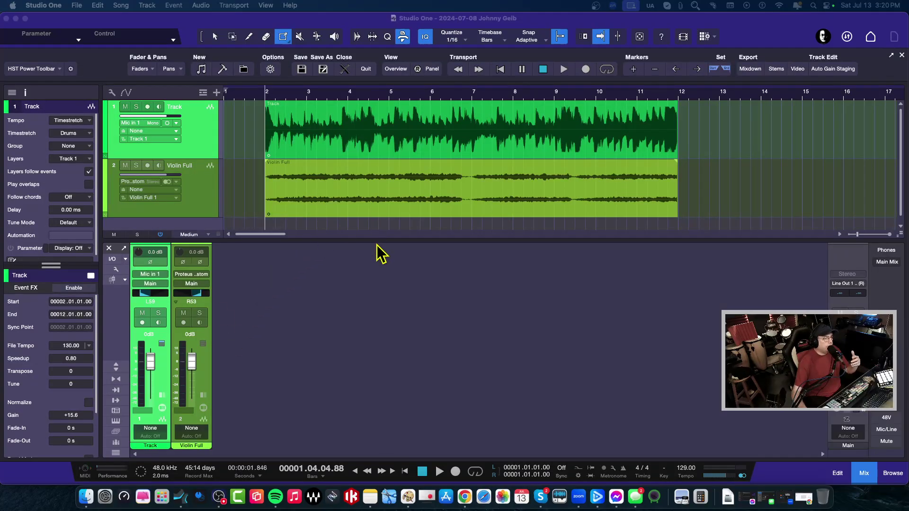
# Enlarge the arrangement area and zoom to fit both audio events across bars 2–12.
pyautogui.hscroll(5, 386, 252)
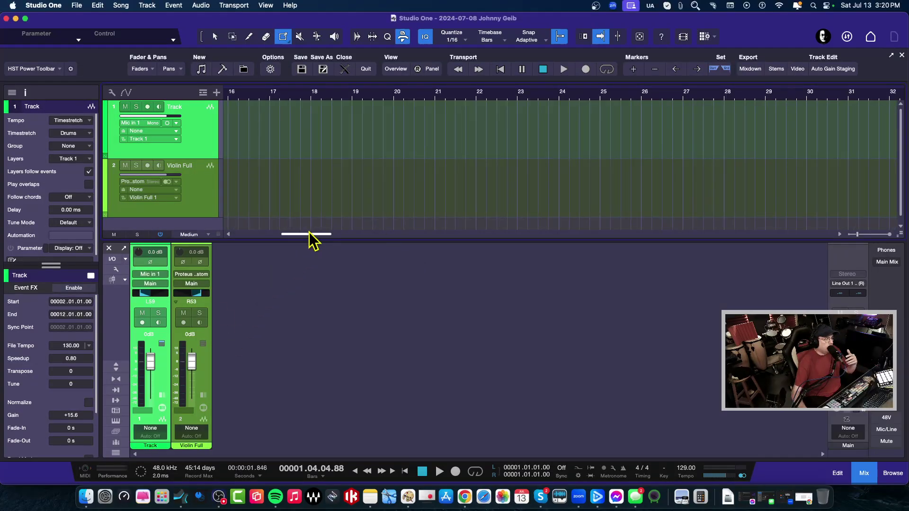
pyautogui.moveTo(305, 236); pyautogui.dragTo(223, 240)
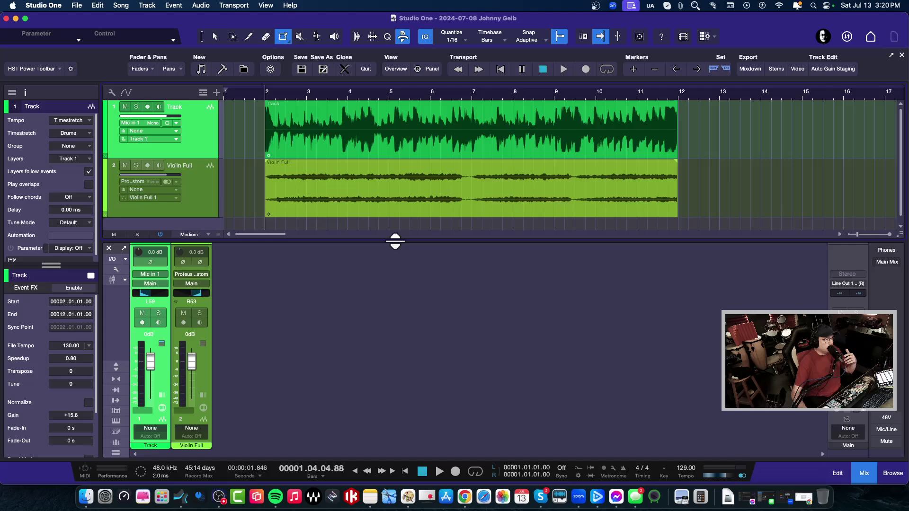
pyautogui.moveTo(394, 239); pyautogui.dragTo(395, 394)
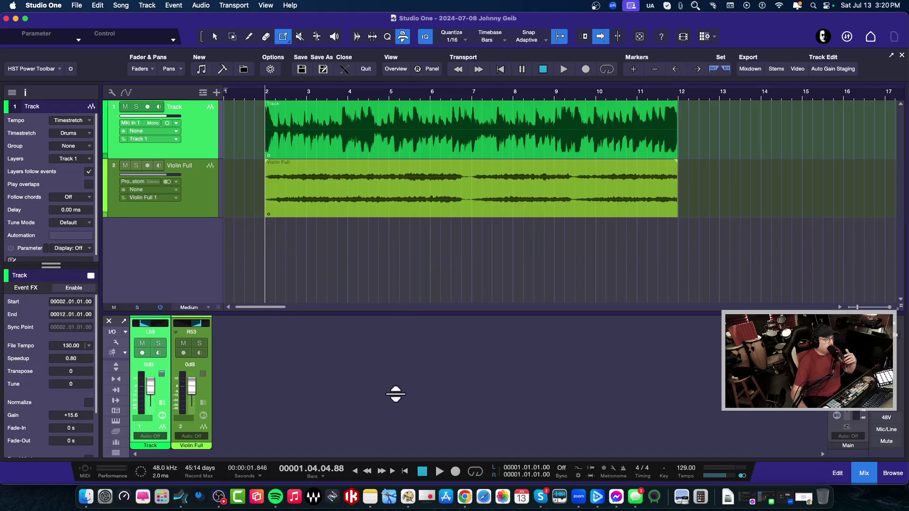
pyautogui.click(640, 36)
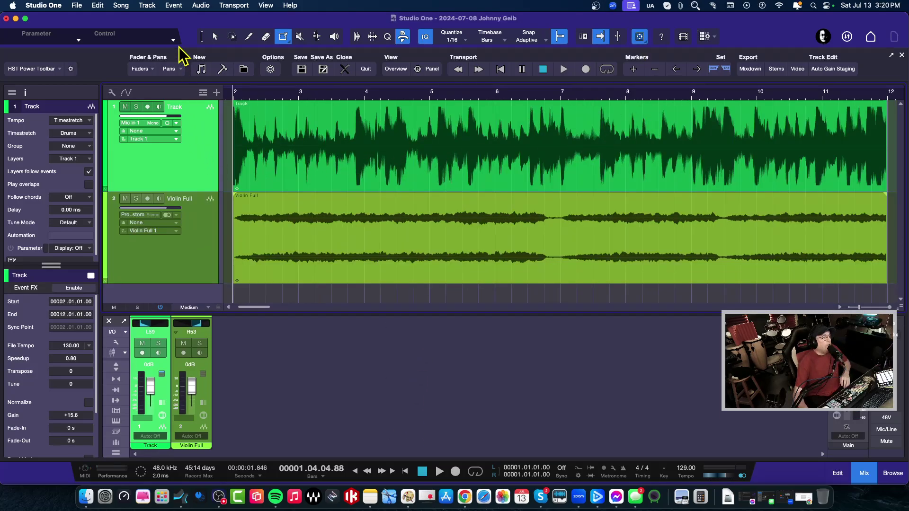
# With the Arrow tool, select the Track and Violin Full audio events.
pyautogui.click(217, 38)
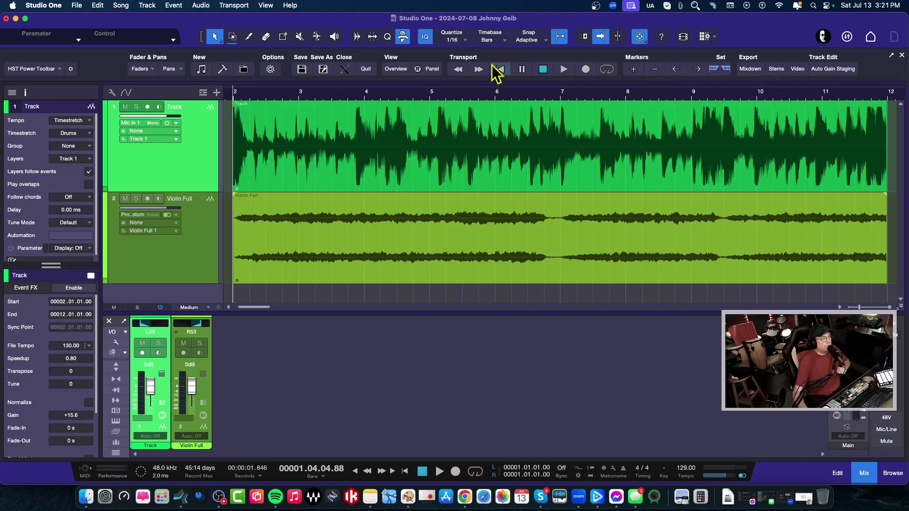
pyautogui.click(417, 142)
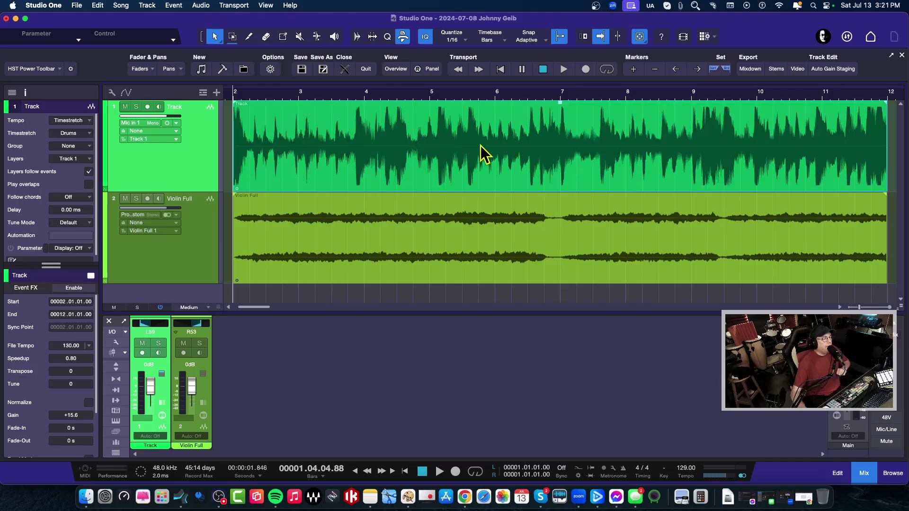
pyautogui.click(409, 243)
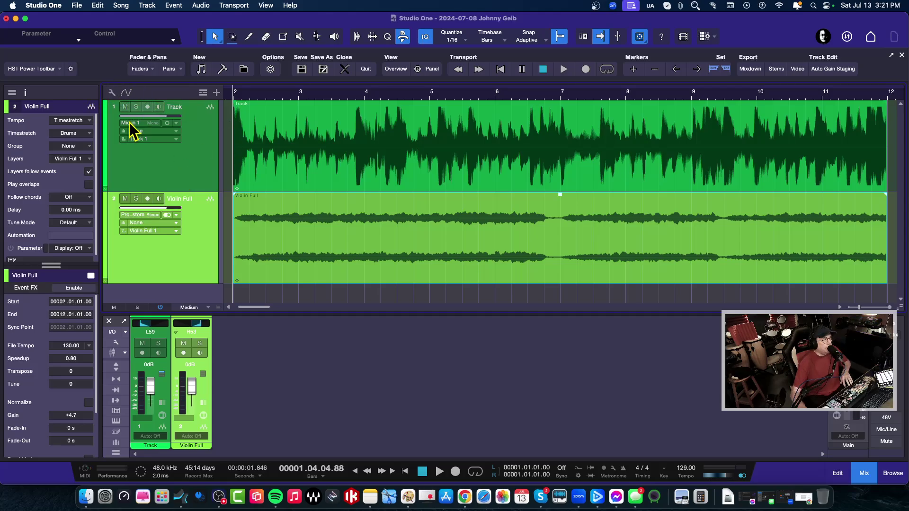
# Show automation lanes and set both Track and Violin Full to display Volume.
pyautogui.click(126, 95)
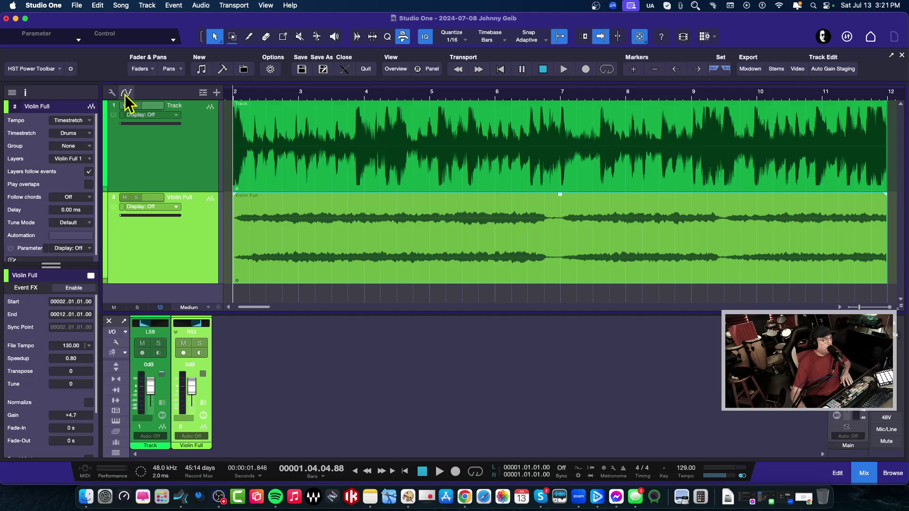
pyautogui.click(169, 117)
pyautogui.click(160, 135)
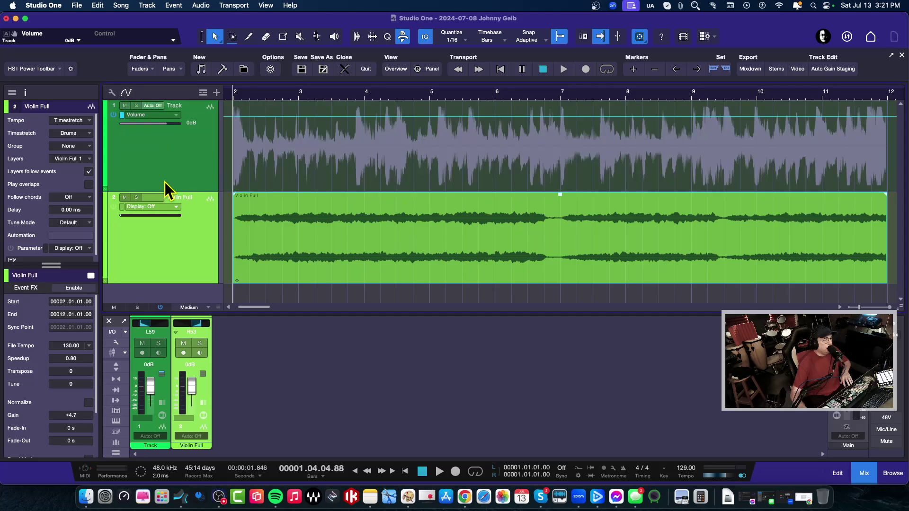
pyautogui.click(159, 208)
pyautogui.click(163, 234)
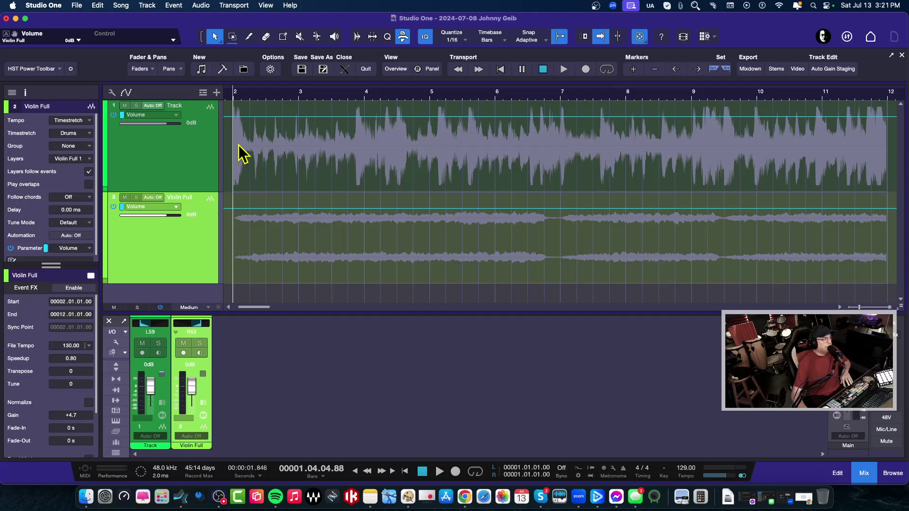
# Add five volume points on Track's line from bar 4 to around bar 6.
pyautogui.click(364, 117)
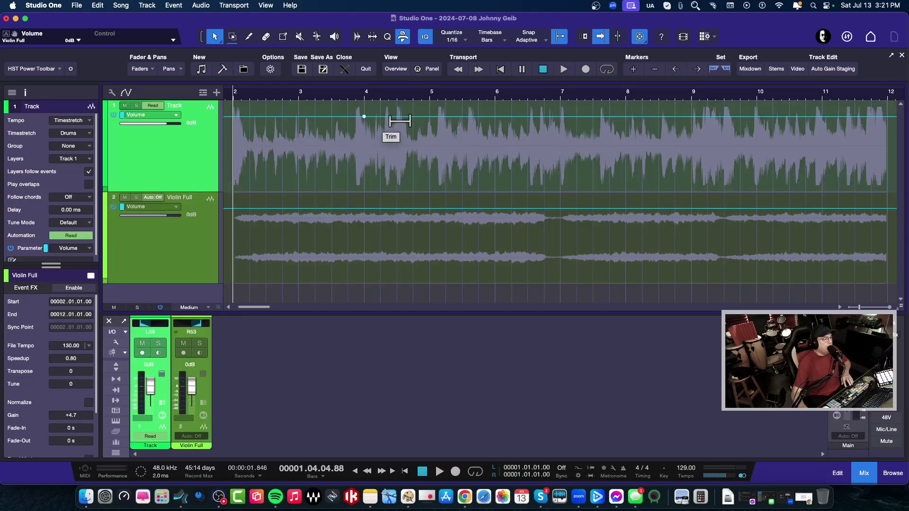
pyautogui.click(397, 116)
pyautogui.click(434, 116)
pyautogui.click(462, 116)
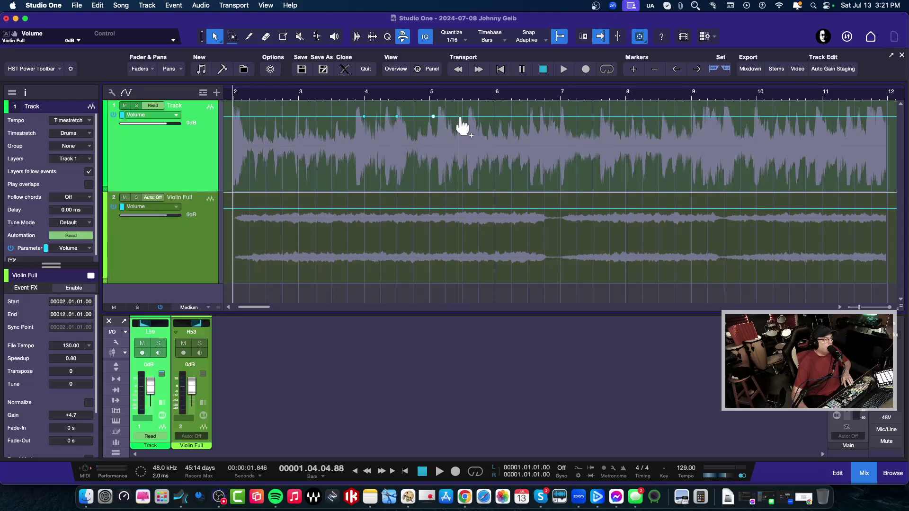
pyautogui.click(499, 116)
# Pull the points down to about -22 and -39 dB, then curve the falling segment.
pyautogui.moveTo(397, 116); pyautogui.dragTo(396, 153)
pyautogui.moveTo(433, 117); pyautogui.dragTo(450, 174)
pyautogui.moveTo(499, 116); pyautogui.dragTo(490, 150)
pyautogui.moveTo(552, 151); pyautogui.dragTo(528, 158)
pyautogui.click(521, 134)
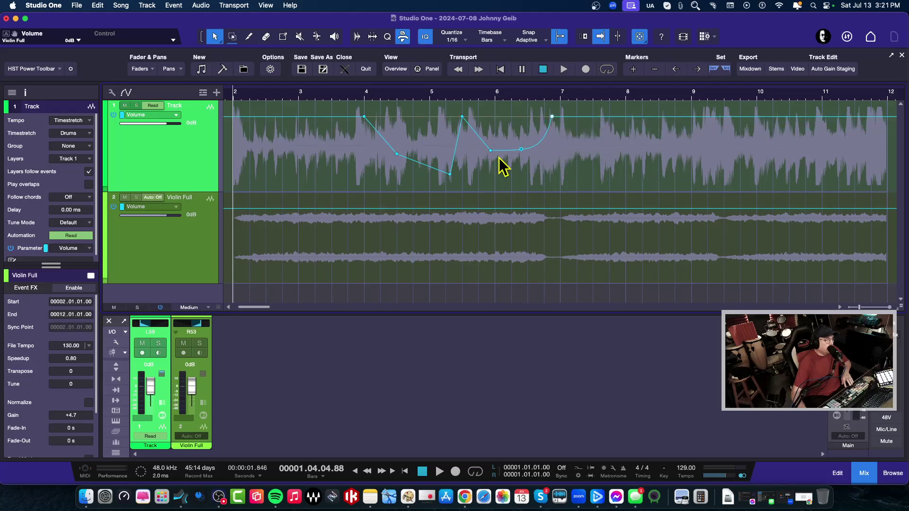
pyautogui.click(380, 135)
pyautogui.moveTo(380, 135); pyautogui.dragTo(345, 203)
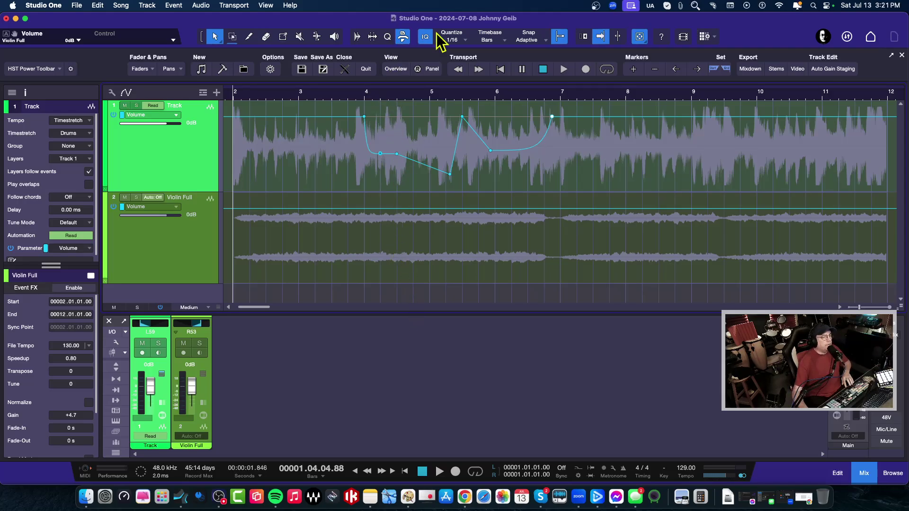
# Disable snapping, set the playhead to bar 4, and undo a test point on Track's dip.
pyautogui.click(560, 35)
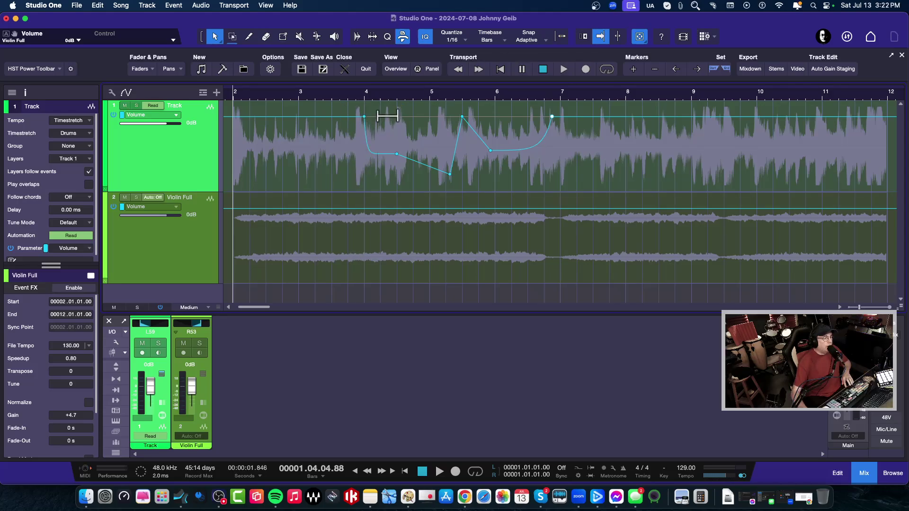
pyautogui.click(365, 99)
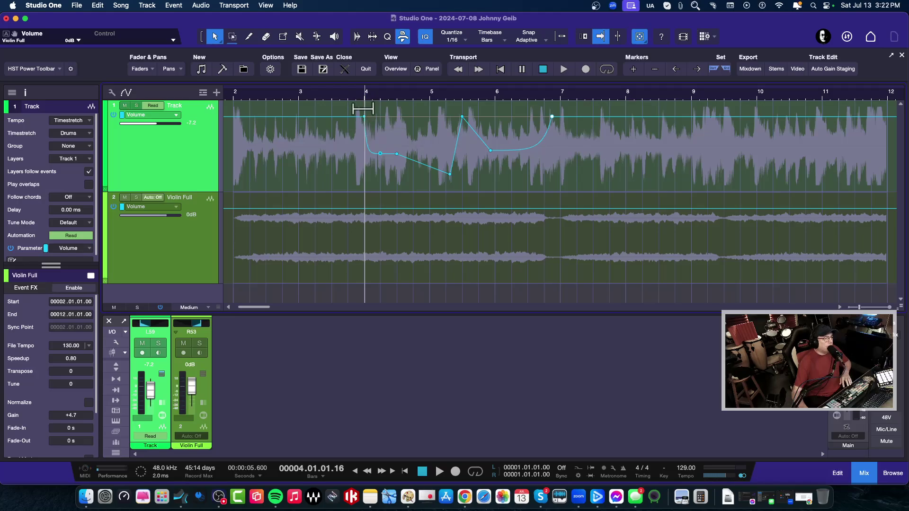
pyautogui.click(380, 153)
pyautogui.press('super+z')
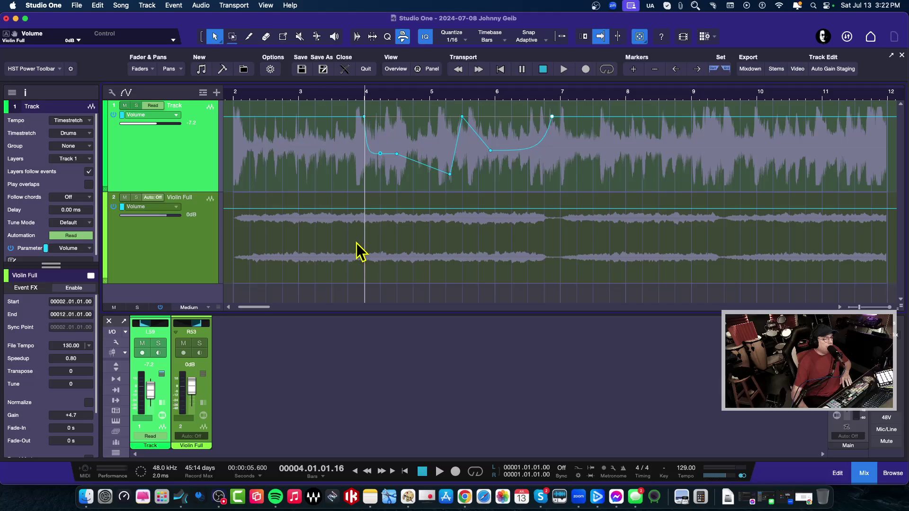
pyautogui.click(381, 154)
pyautogui.press('super+z')
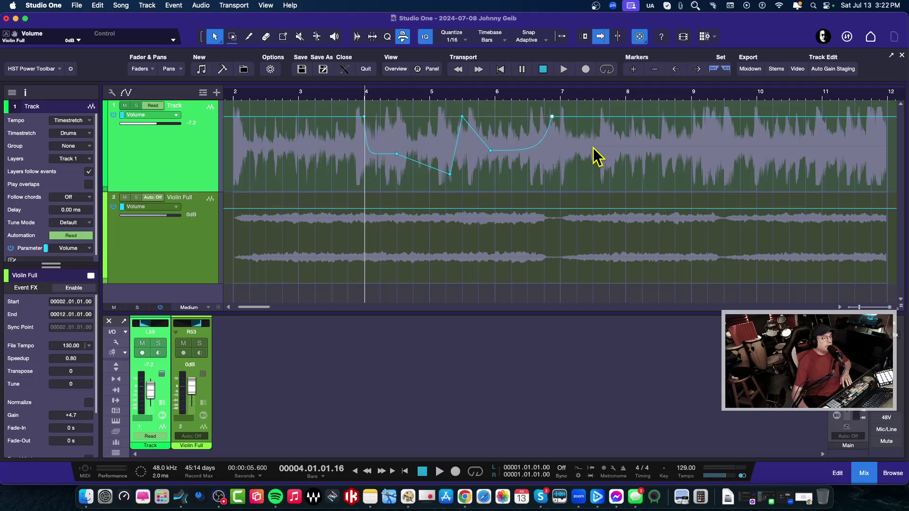
# Try a range selection, a test point and the bar-4 point's menu, leaving Track's curve unchanged.
pyautogui.moveTo(583, 157); pyautogui.dragTo(346, 149)
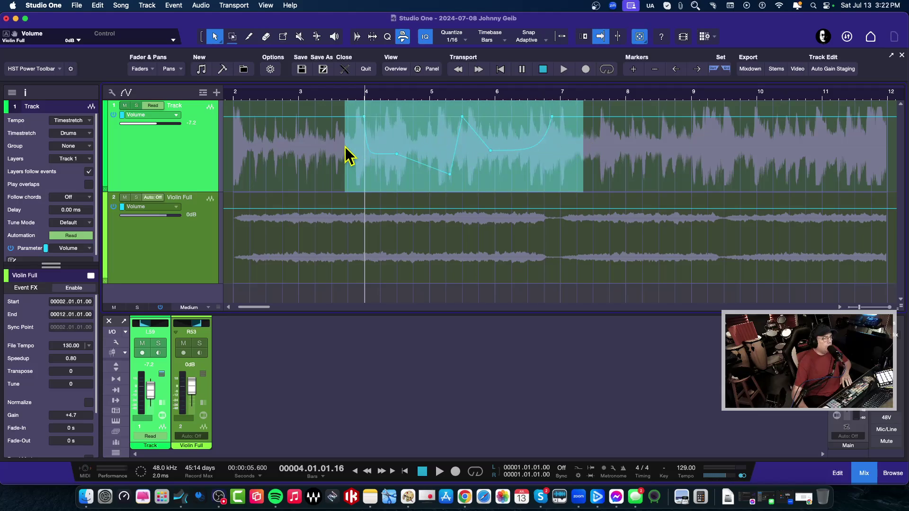
pyautogui.click(332, 153)
pyautogui.click(476, 133)
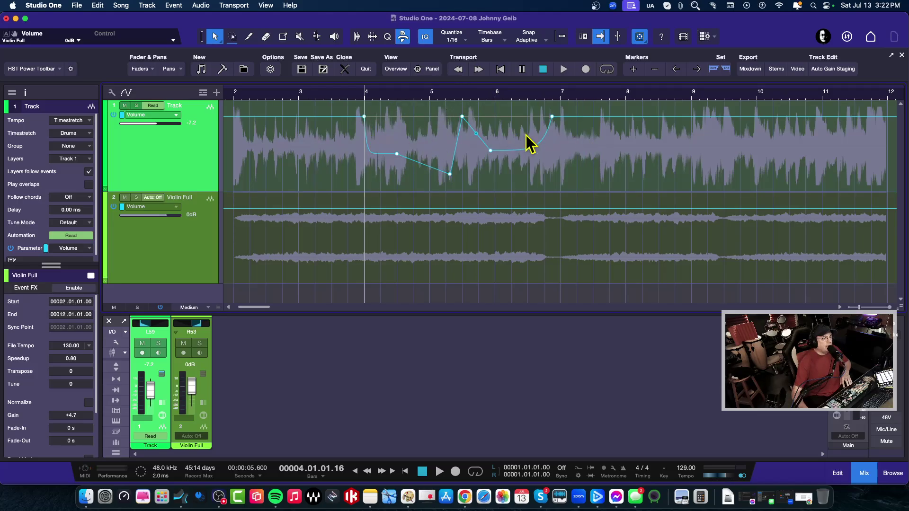
pyautogui.press('super+z')
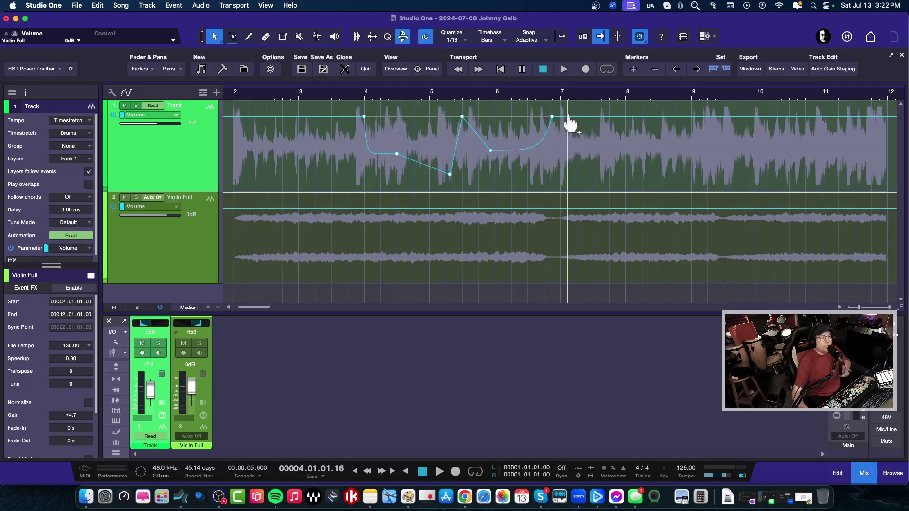
pyautogui.rightClick(366, 120)
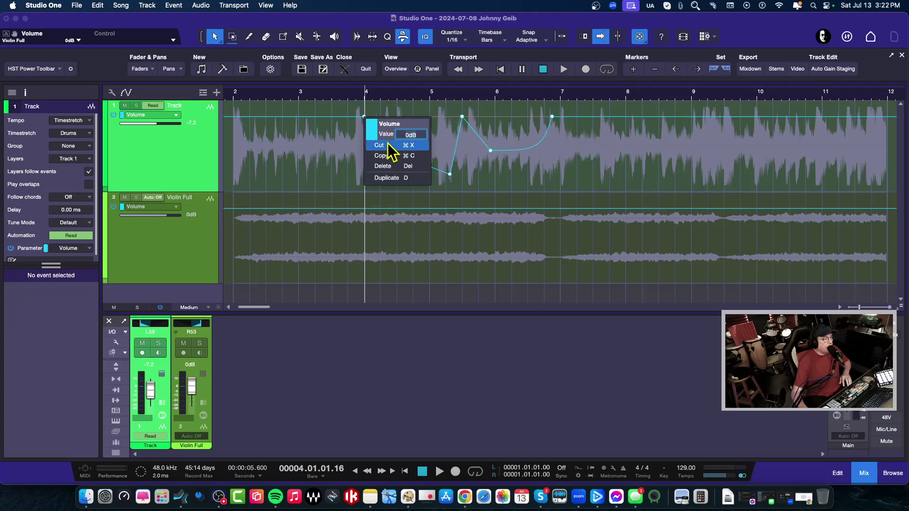
pyautogui.click(388, 165)
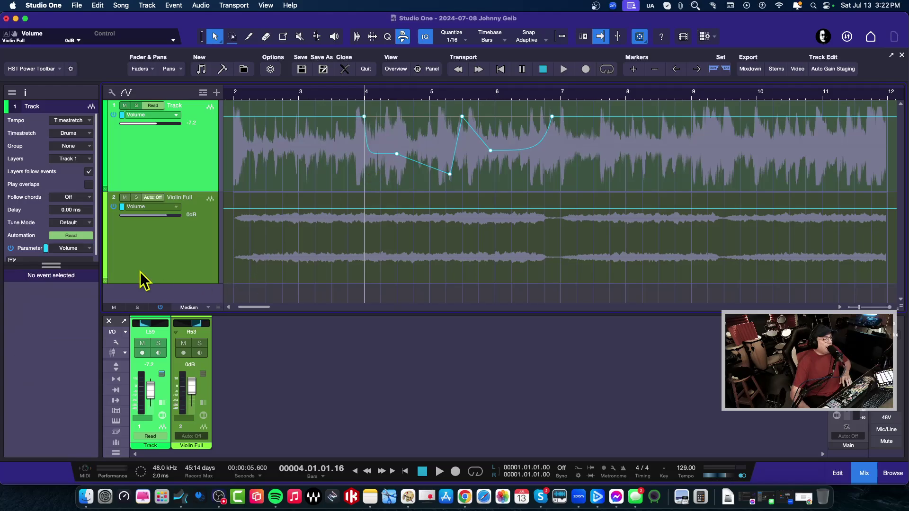
# Paste the copied volume curve into Violin Full's Volume lane.
pyautogui.click(167, 247)
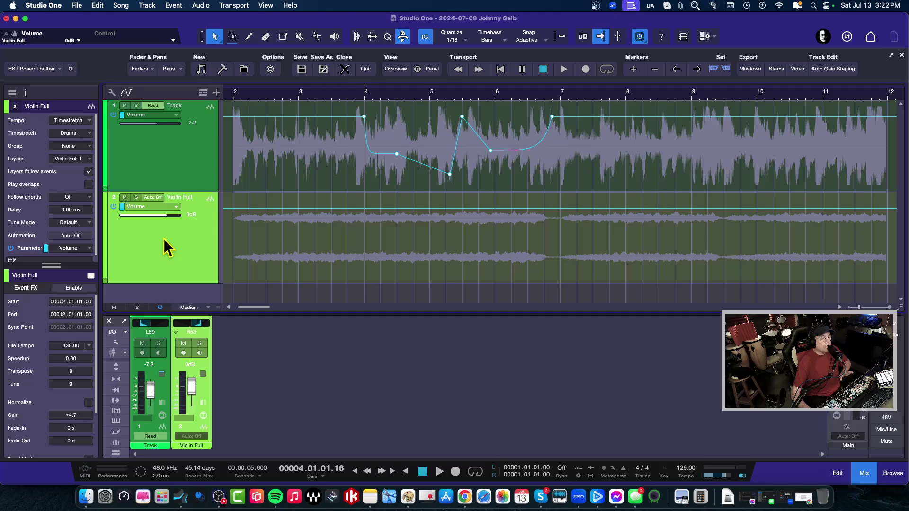
pyautogui.rightClick(375, 235)
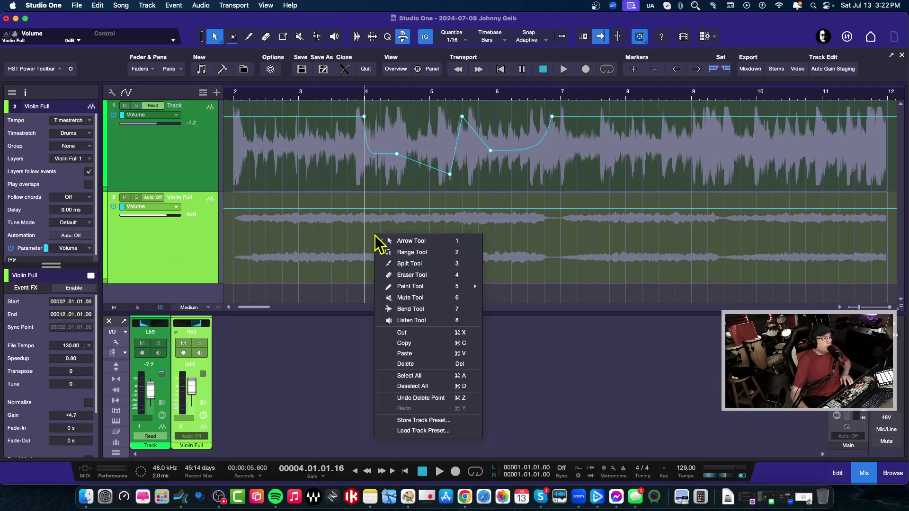
pyautogui.click(423, 355)
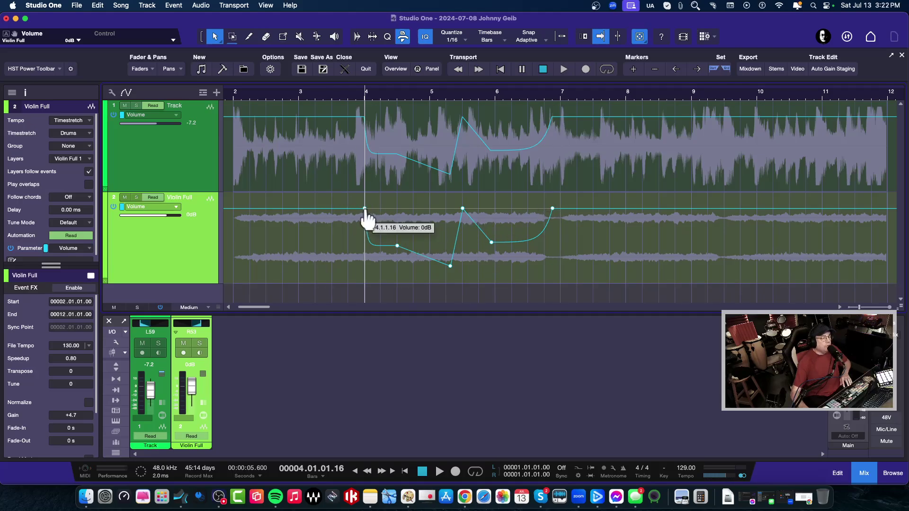
# Straighten the drop after bar 4 and nudge the pasted points slightly later and lower.
pyautogui.press('super+z')
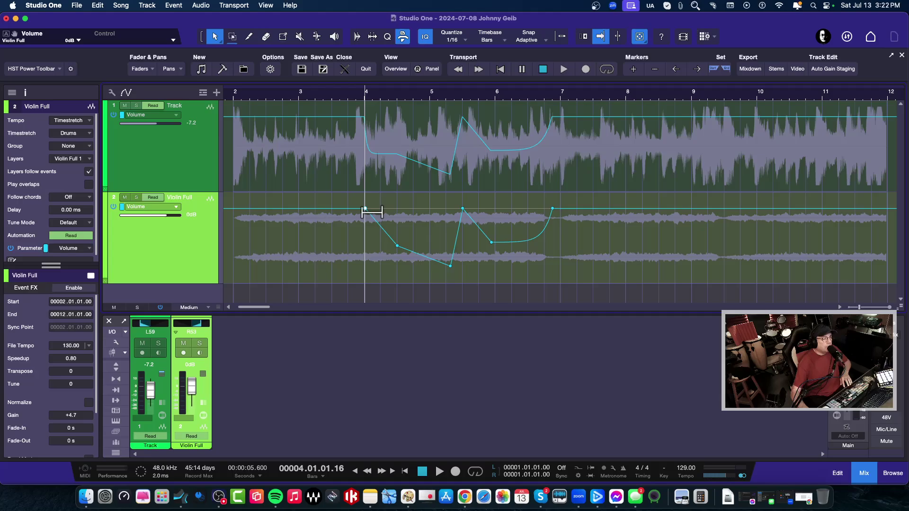
pyautogui.moveTo(608, 264); pyautogui.dragTo(313, 228)
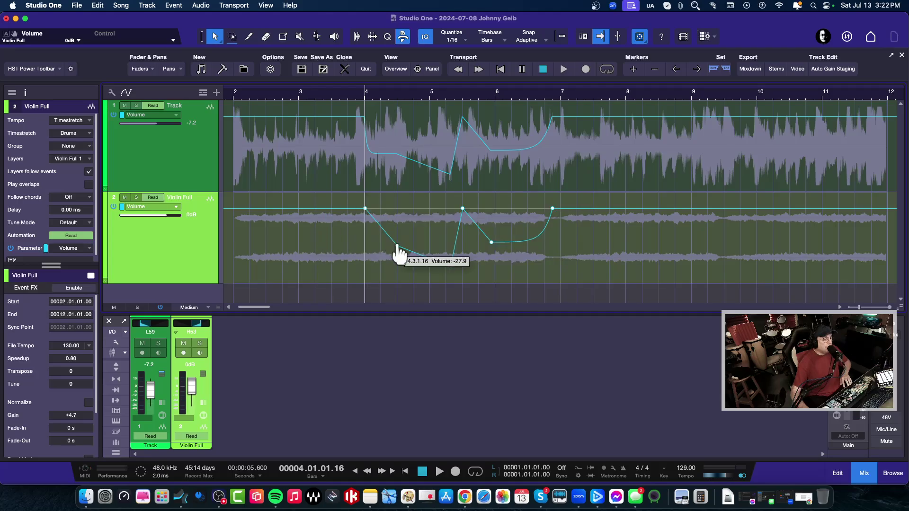
pyautogui.moveTo(400, 256)
pyautogui.mouseDown()
pyautogui.moveTo(582, 260)
pyautogui.moveTo(309, 254)
pyautogui.moveTo(433, 265)
pyautogui.moveTo(513, 251)
pyautogui.moveTo(376, 255)
pyautogui.moveTo(455, 260)
pyautogui.moveTo(377, 258)
pyautogui.moveTo(432, 259)
pyautogui.moveTo(403, 258)
pyautogui.mouseUp()
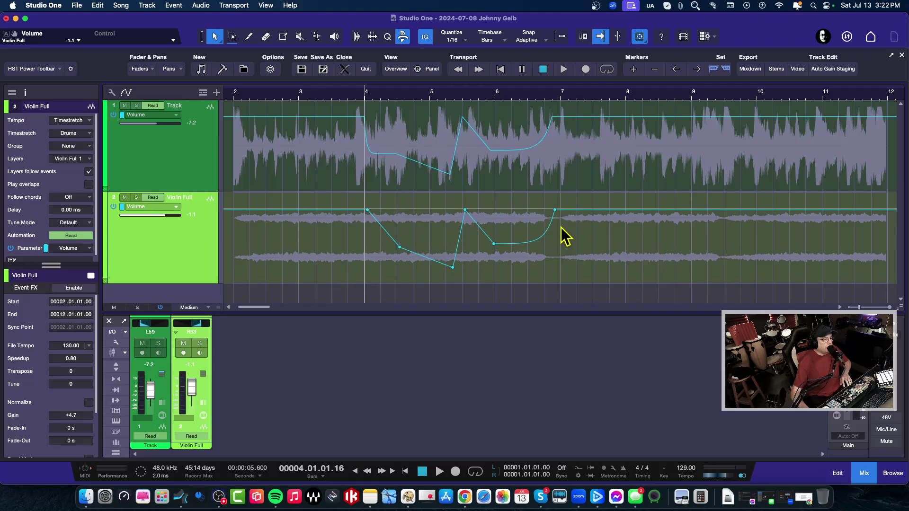
# Pull the bar-7 point earlier and move the bar-6 point later and lower.
pyautogui.moveTo(556, 211); pyautogui.dragTo(532, 216)
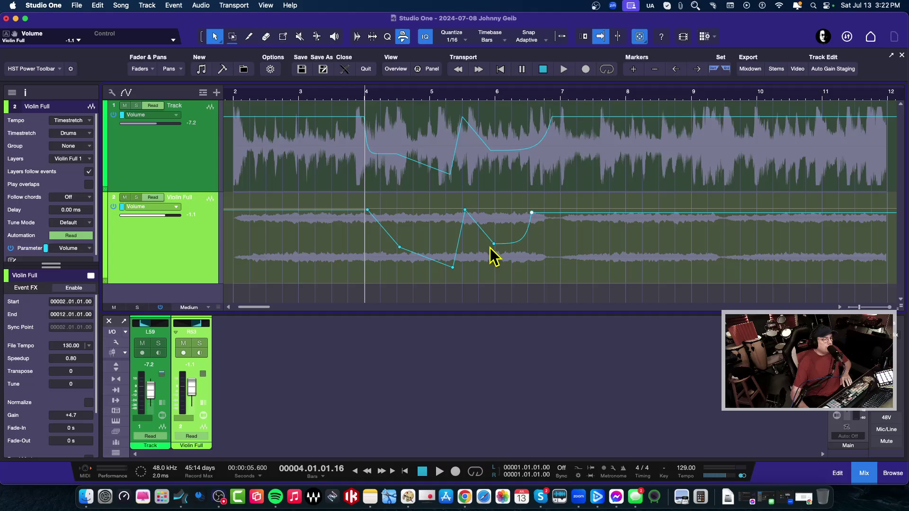
pyautogui.moveTo(495, 245); pyautogui.dragTo(505, 260)
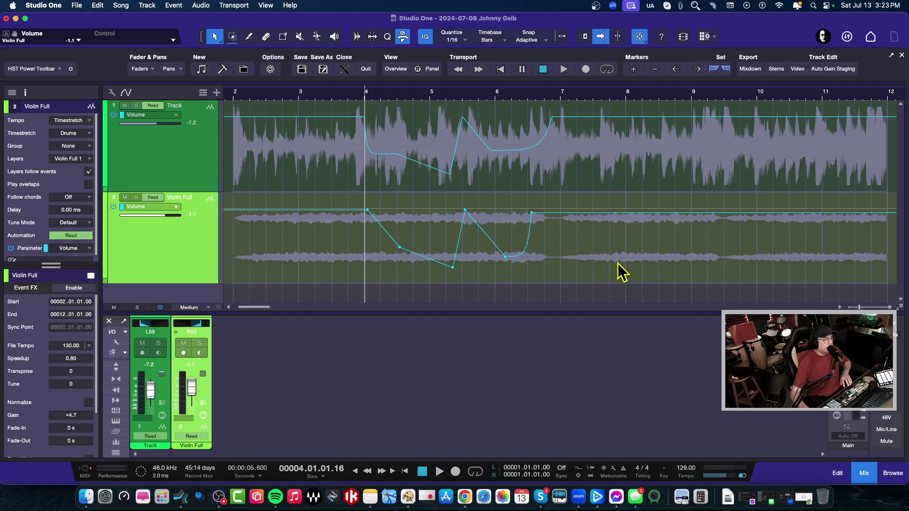
pyautogui.moveTo(617, 263); pyautogui.dragTo(361, 249)
pyautogui.click(334, 244)
# Copy Violin Full's edited volume curve and switch its lane to Pan L/R.
pyautogui.rightClick(368, 211)
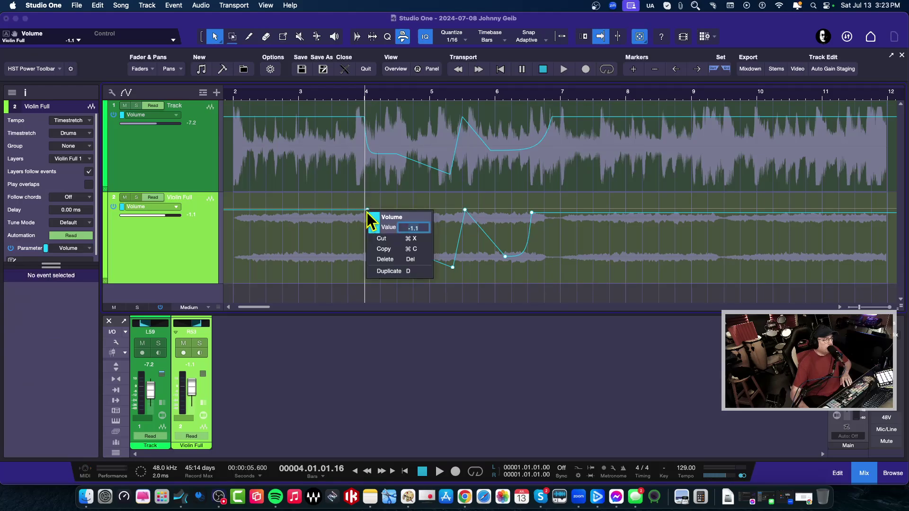
pyautogui.click(384, 259)
pyautogui.click(150, 208)
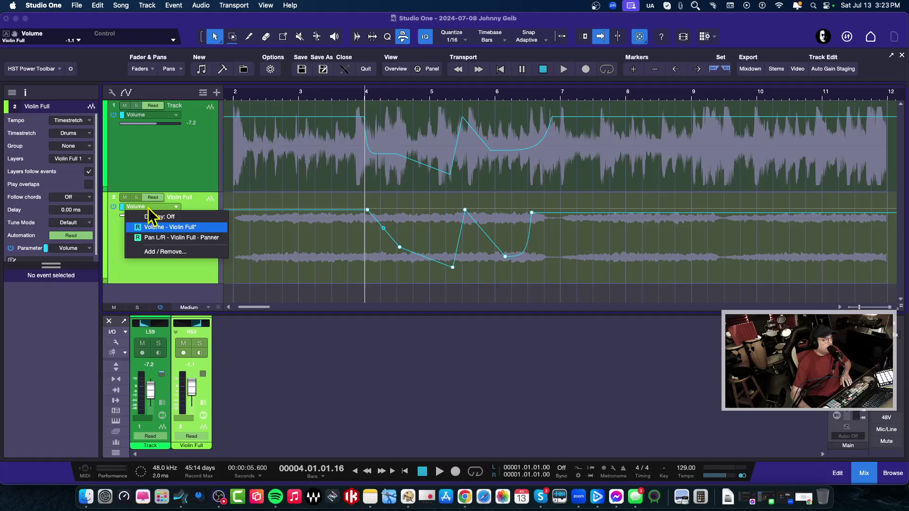
pyautogui.click(154, 237)
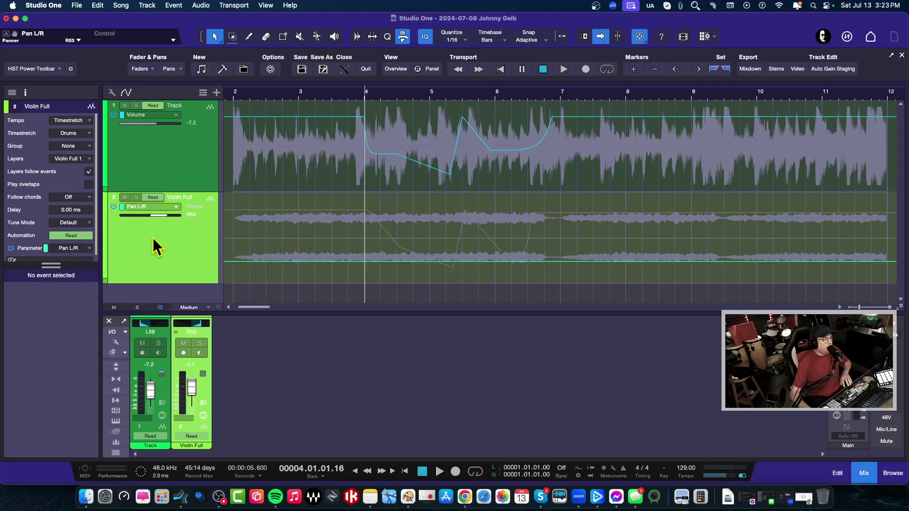
# Paste the curve into the Pan L/R lane, add a point, and lift the shape toward L21.
pyautogui.rightClick(381, 228)
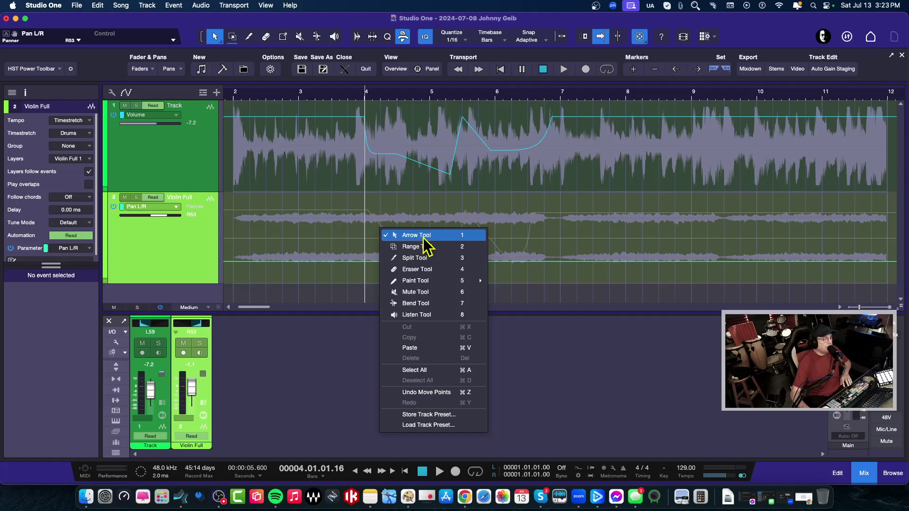
pyautogui.click(413, 349)
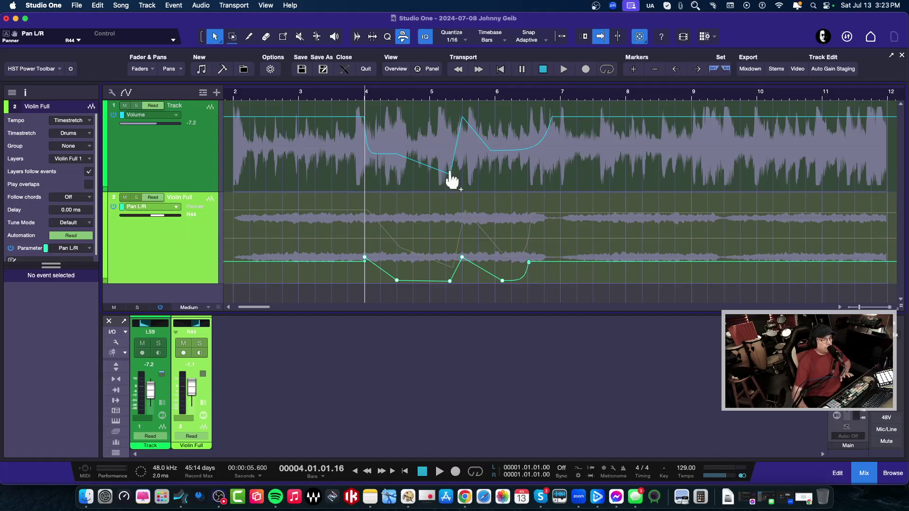
pyautogui.click(456, 269)
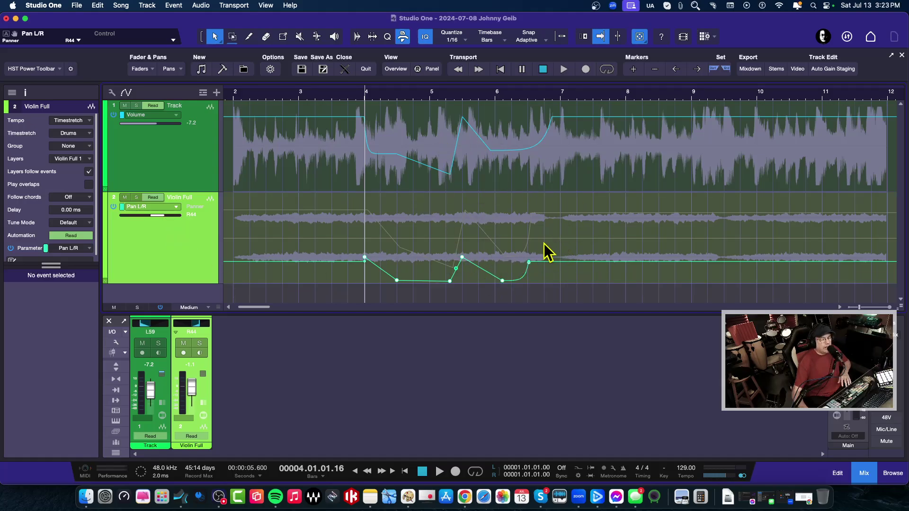
pyautogui.moveTo(363, 258); pyautogui.dragTo(365, 236)
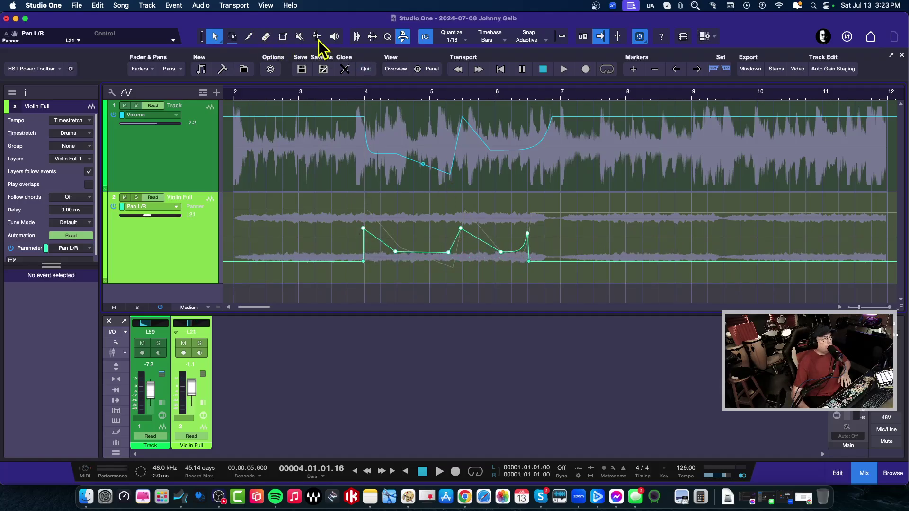
# Enclose Violin Full's pan points in a box using the Paint tool's Transform shape.
pyautogui.click(284, 37)
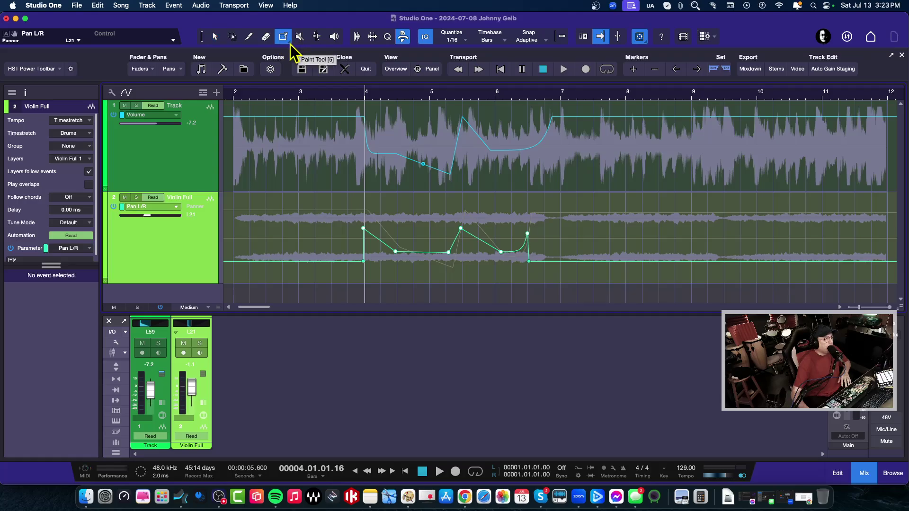
pyautogui.click(290, 44)
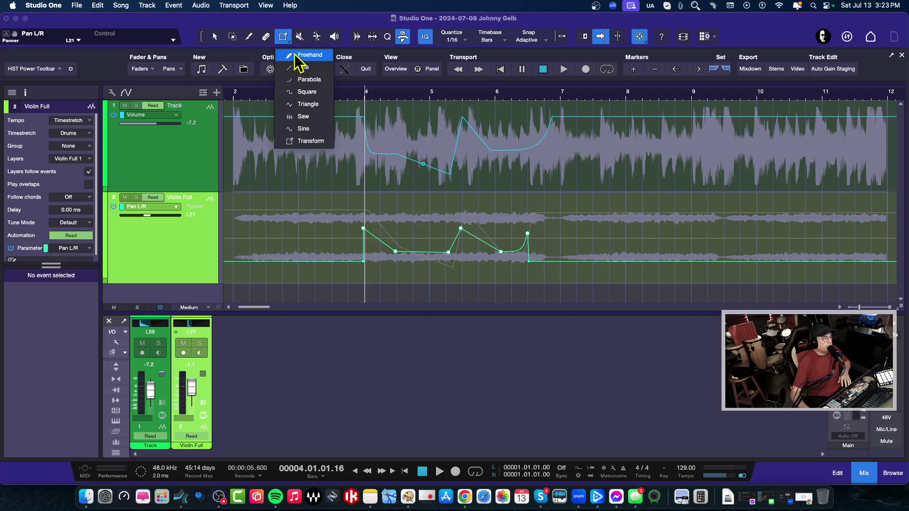
pyautogui.click(305, 143)
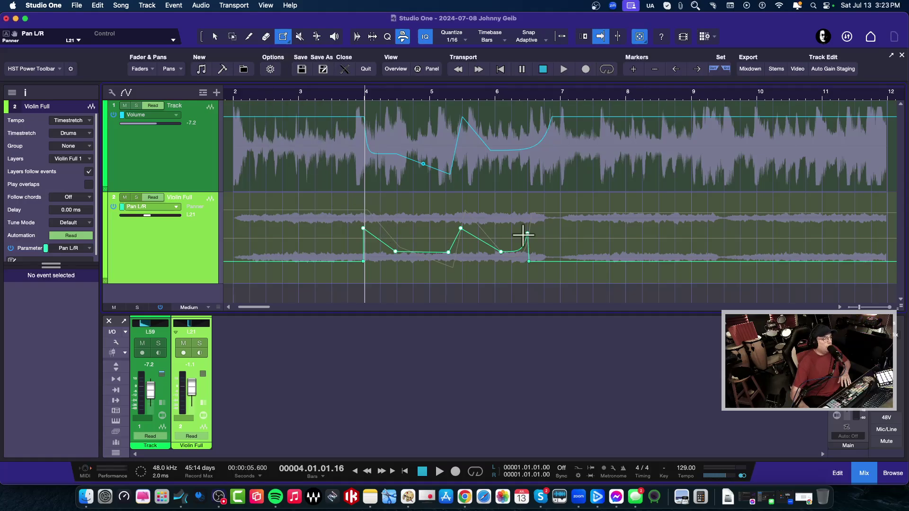
pyautogui.moveTo(581, 238); pyautogui.dragTo(295, 275)
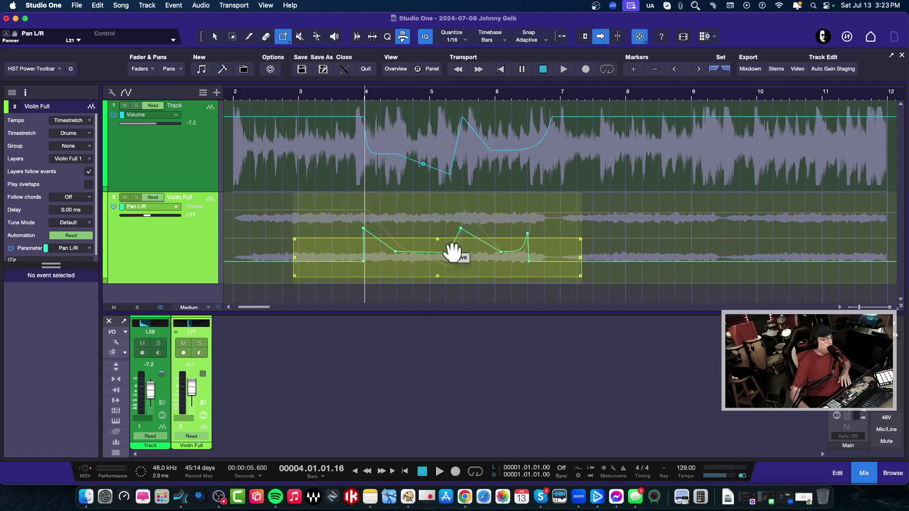
# Stretch the pan curve taller and compress it in time to end near bar 6.
pyautogui.moveTo(437, 238); pyautogui.dragTo(473, 220)
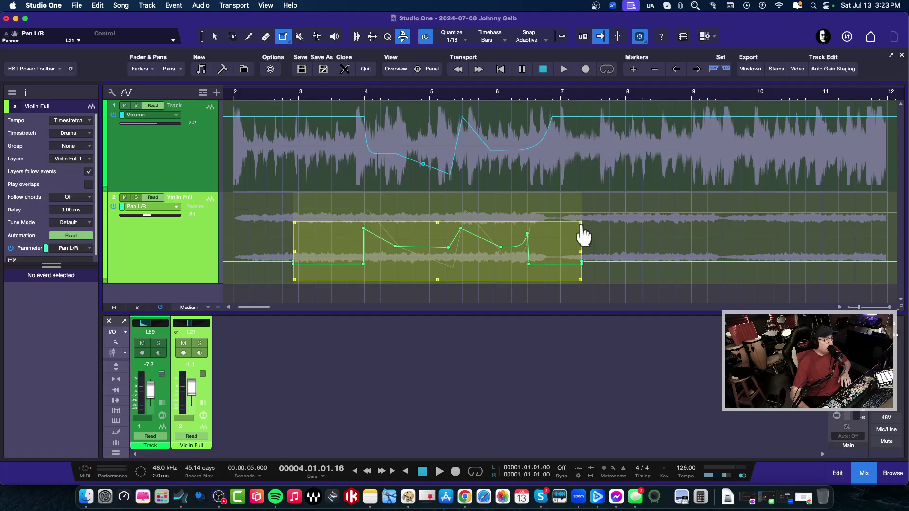
pyautogui.moveTo(582, 235); pyautogui.dragTo(470, 282)
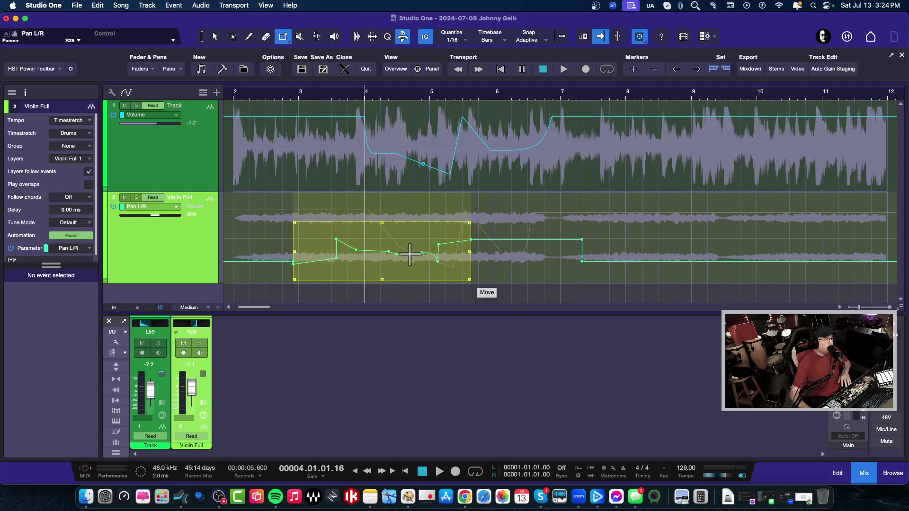
pyautogui.moveTo(376, 219); pyautogui.dragTo(398, 206)
pyautogui.moveTo(472, 254); pyautogui.dragTo(781, 257)
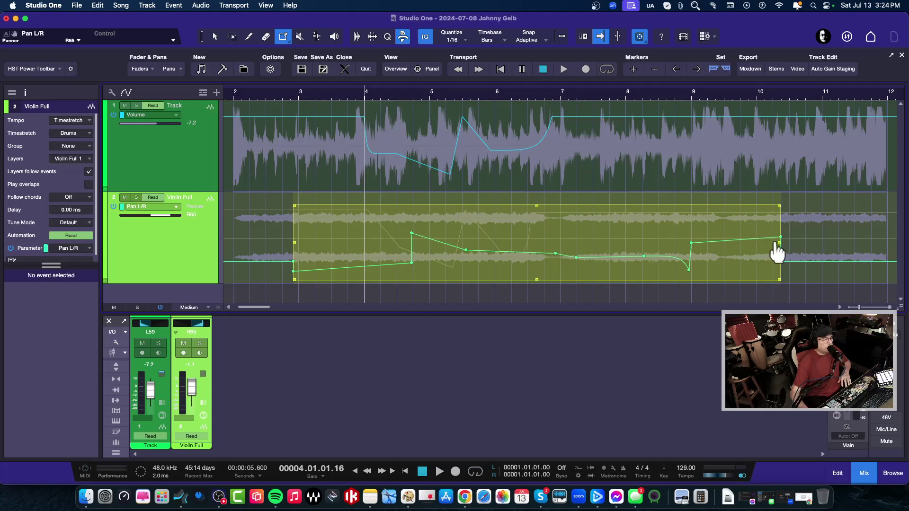
pyautogui.moveTo(778, 252); pyautogui.dragTo(501, 253)
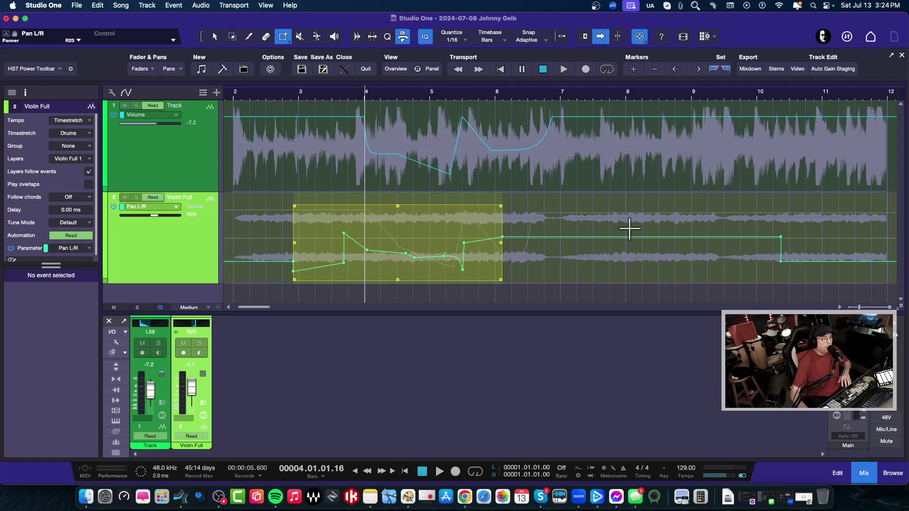
# Paste another copy of the curve into the Pan lane starting at bar 7.
pyautogui.click(561, 98)
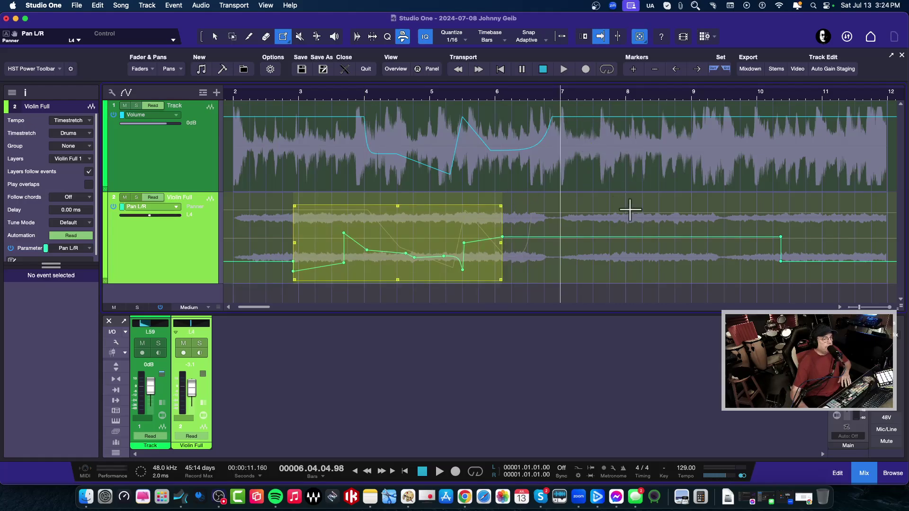
pyautogui.rightClick(585, 264)
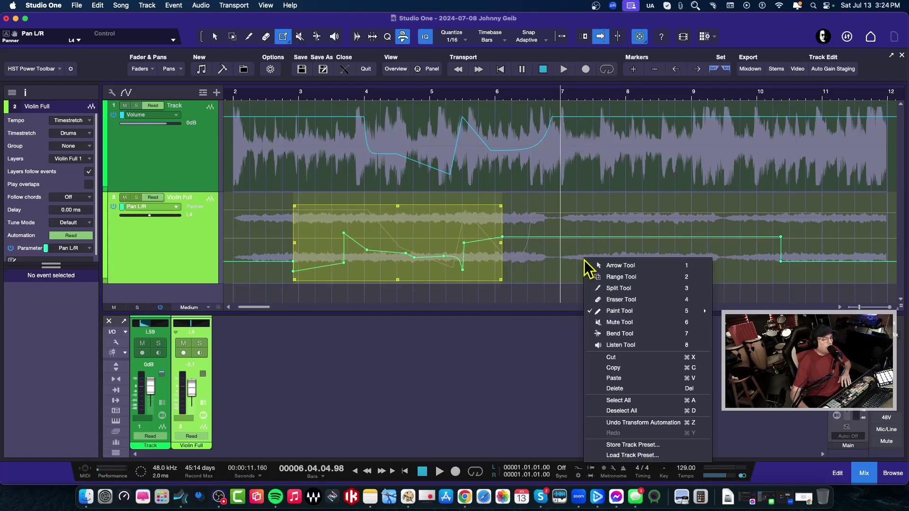
pyautogui.click(615, 378)
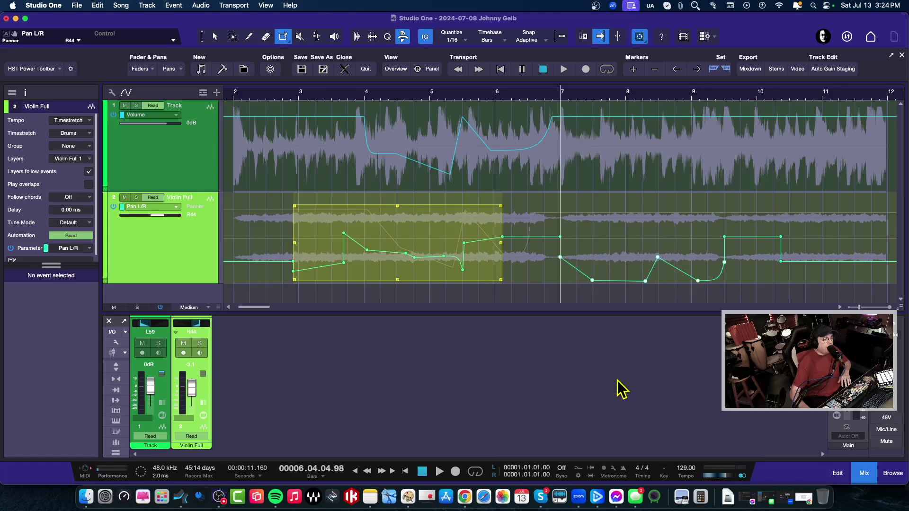
# Raise two pasted points into peaks near bar 8 and just past bar 9.
pyautogui.click(723, 237)
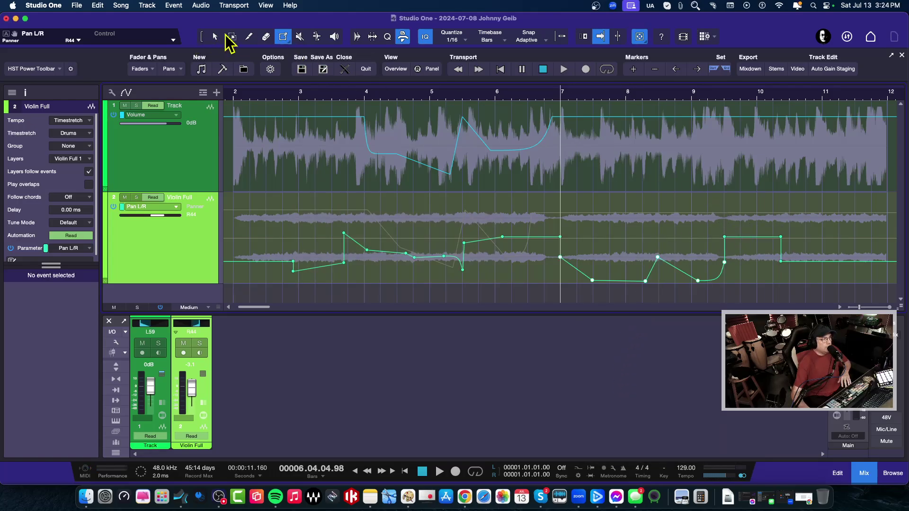
pyautogui.click(215, 36)
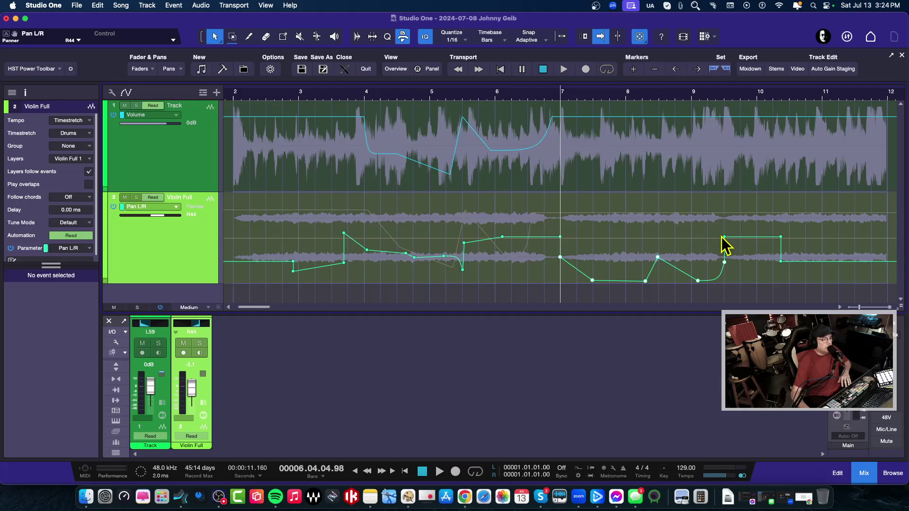
pyautogui.moveTo(724, 237); pyautogui.dragTo(714, 209)
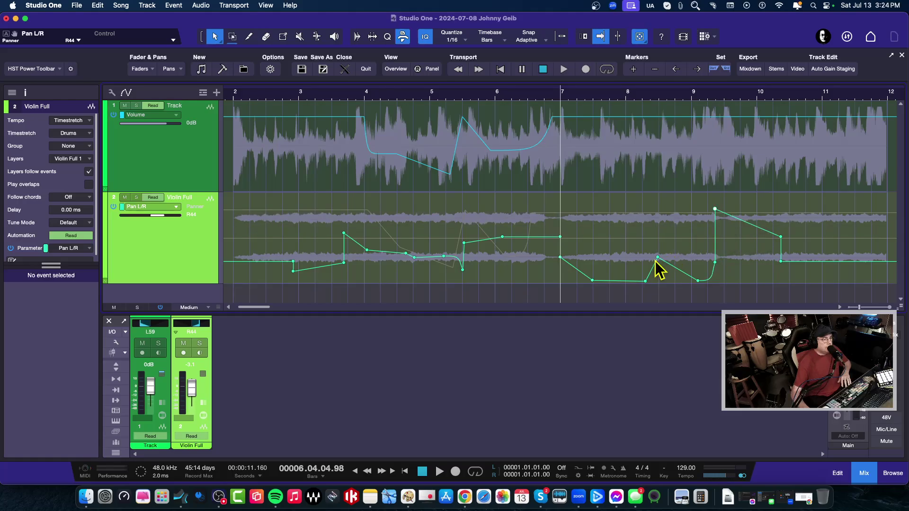
pyautogui.moveTo(657, 258); pyautogui.dragTo(616, 230)
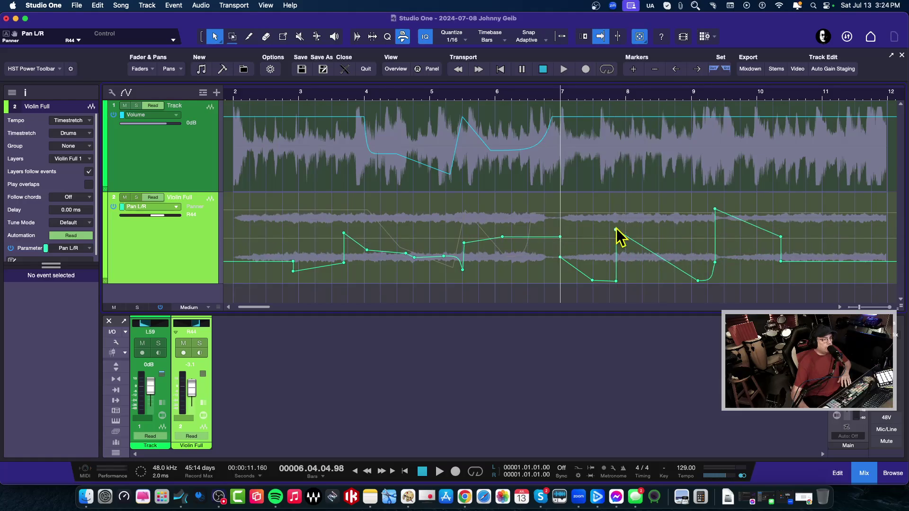
pyautogui.click(127, 95)
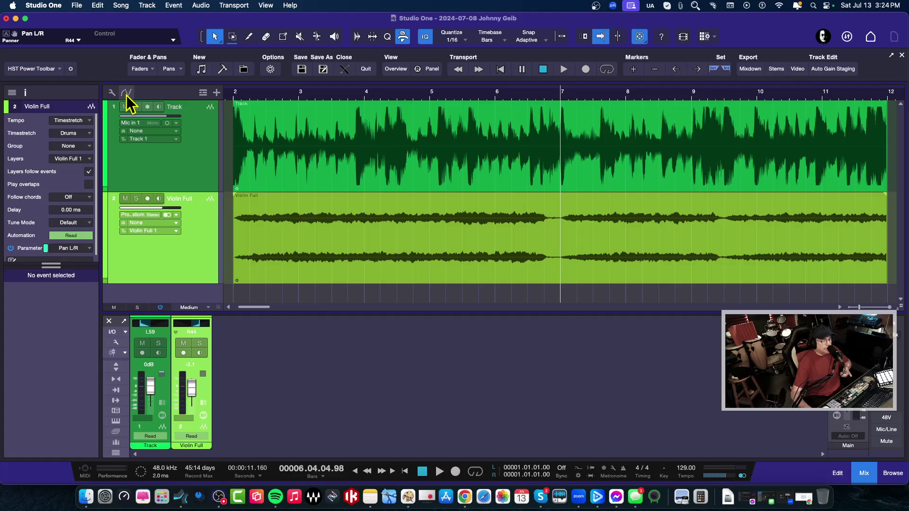
pyautogui.click(126, 95)
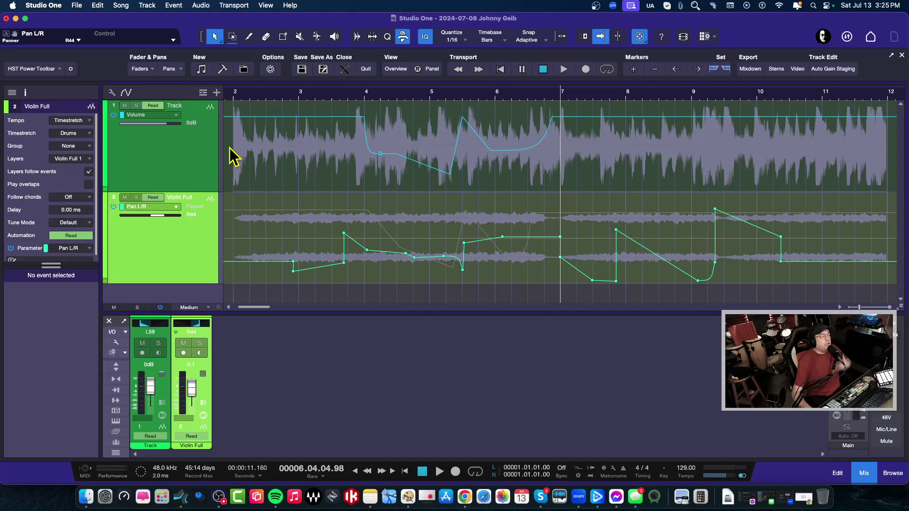
# Select a span of Track's volume curve.
pyautogui.click(183, 148)
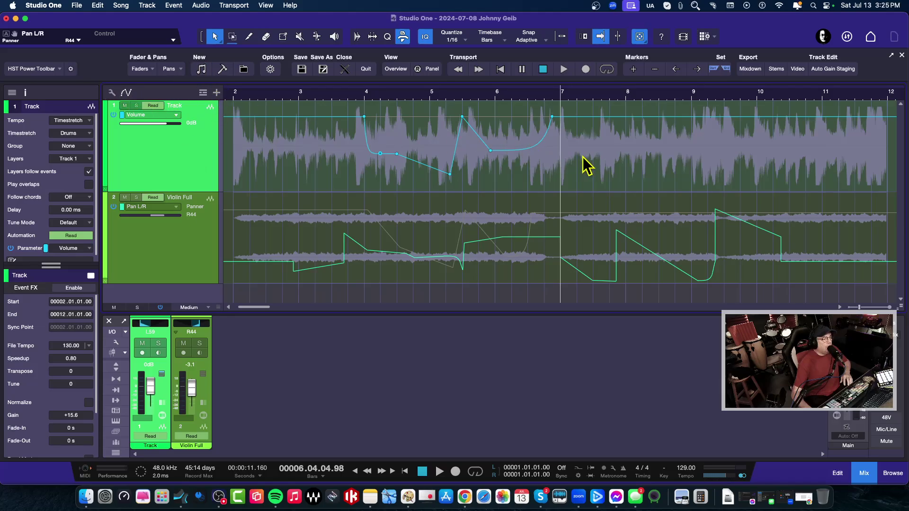
pyautogui.moveTo(623, 167); pyautogui.dragTo(452, 164)
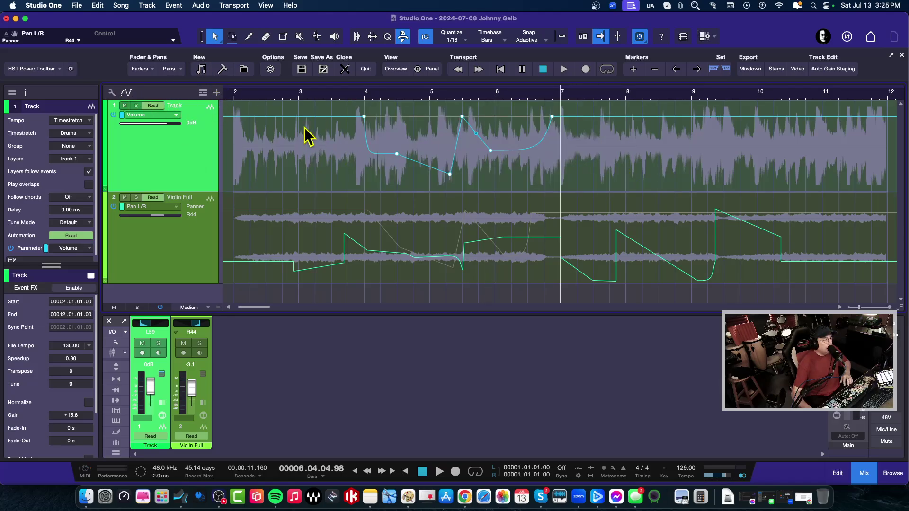
pyautogui.rightClick(365, 117)
pyautogui.press('Escape')
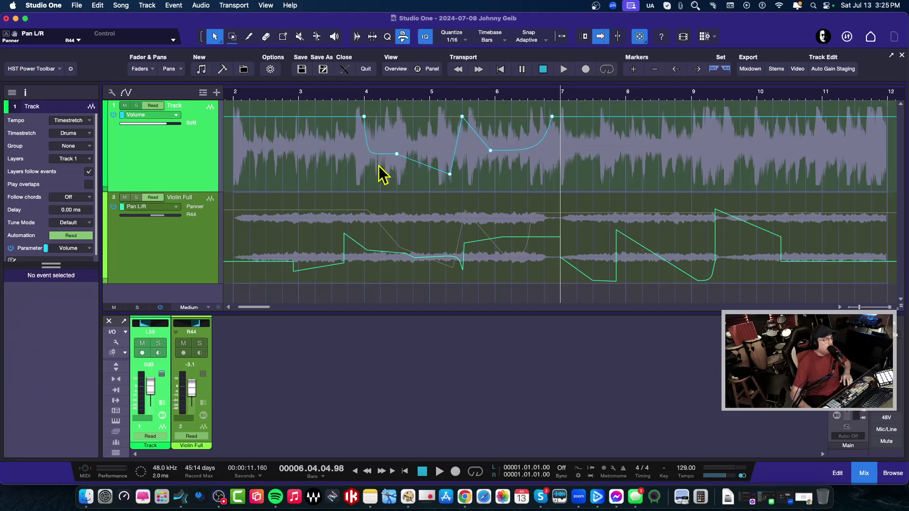
# Paste it into Violin Full's Pan lane past bar 10 and raise the pasted segment near bar 11.
pyautogui.click(179, 273)
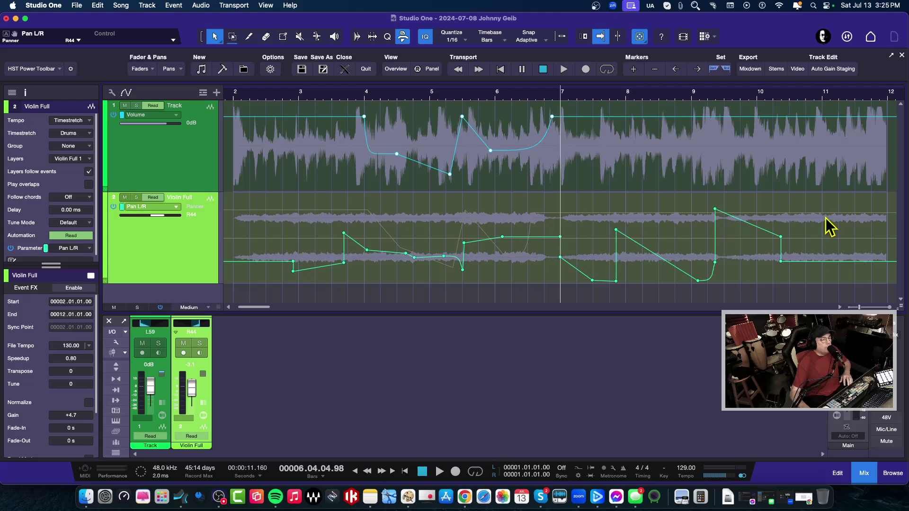
pyautogui.click(791, 94)
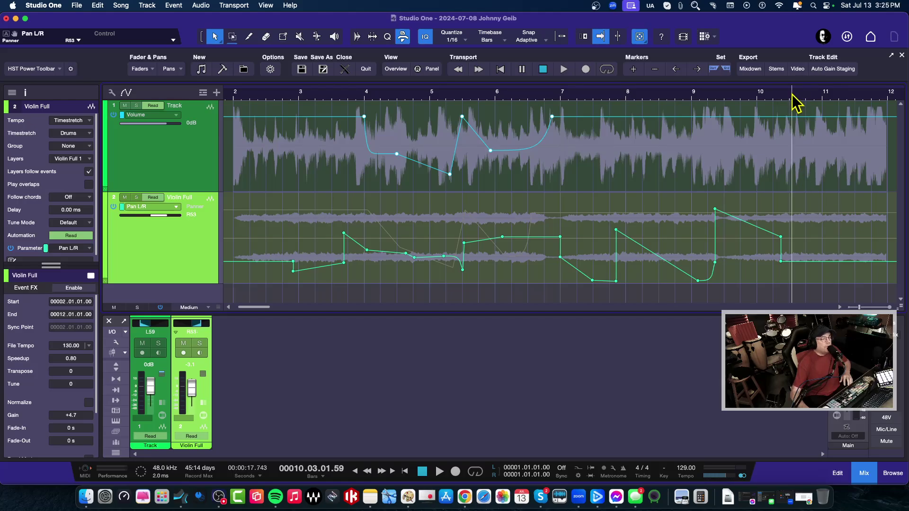
pyautogui.rightClick(800, 230)
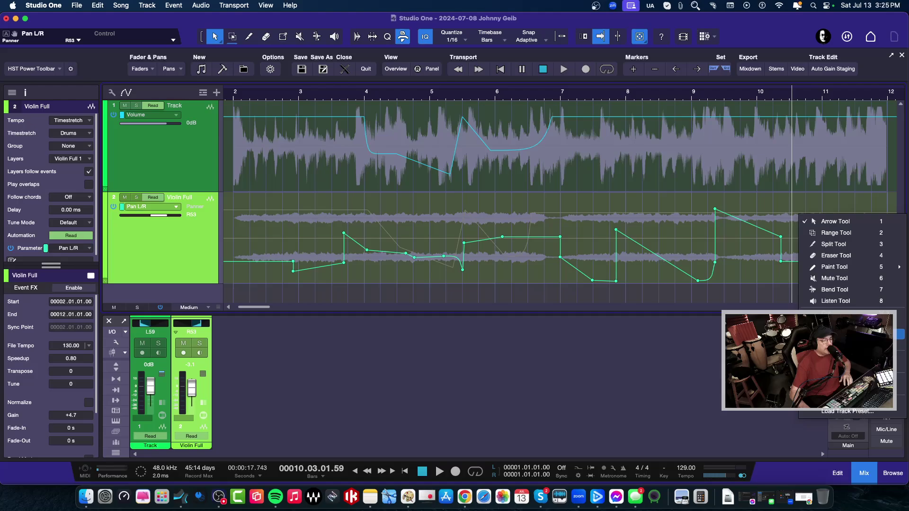
pyautogui.click(805, 369)
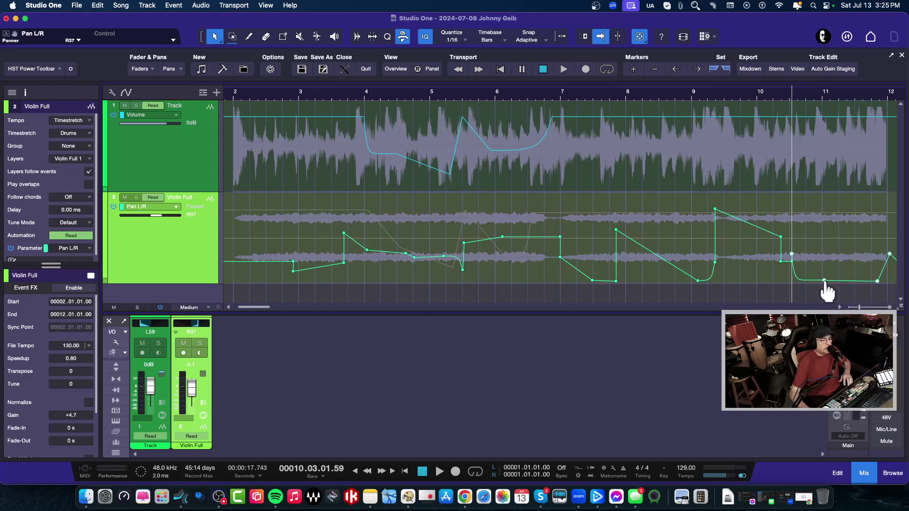
pyautogui.moveTo(828, 281); pyautogui.dragTo(832, 242)
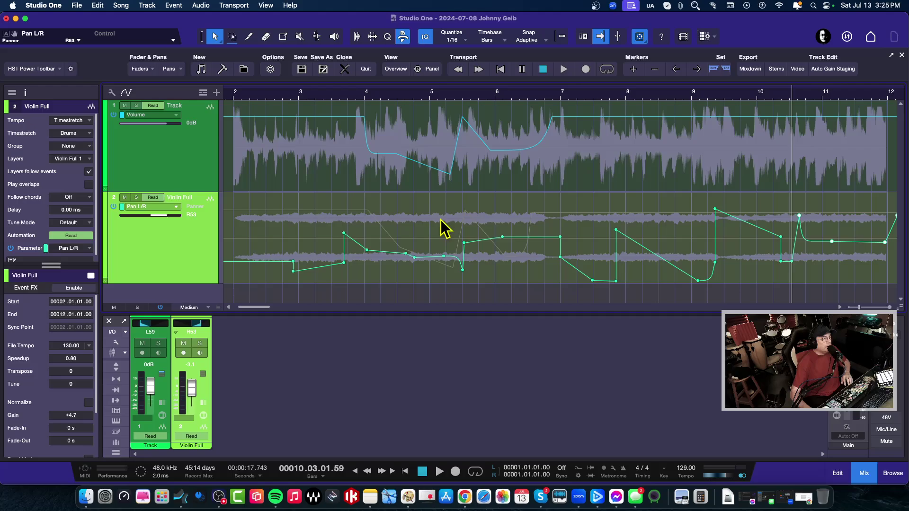
# Add a new point on Violin Full's pan curve near bar 5.
pyautogui.click(215, 38)
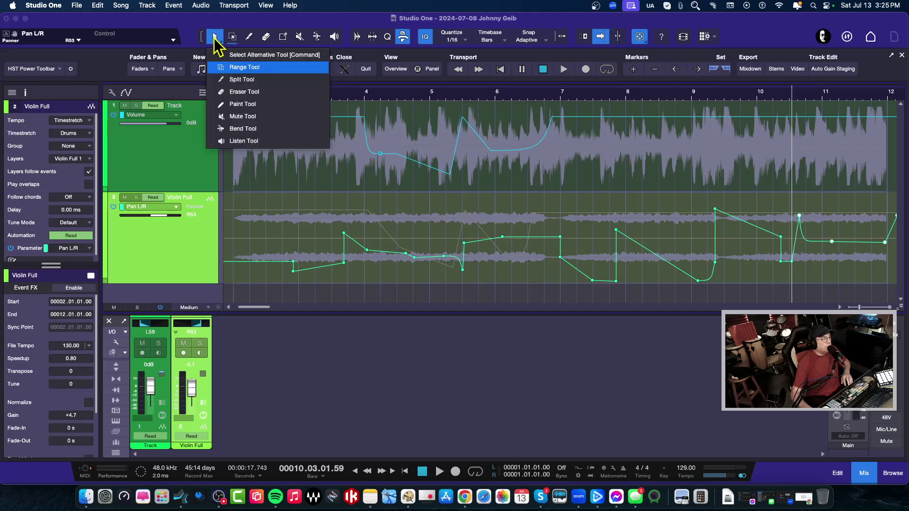
pyautogui.click(428, 210)
pyautogui.click(482, 240)
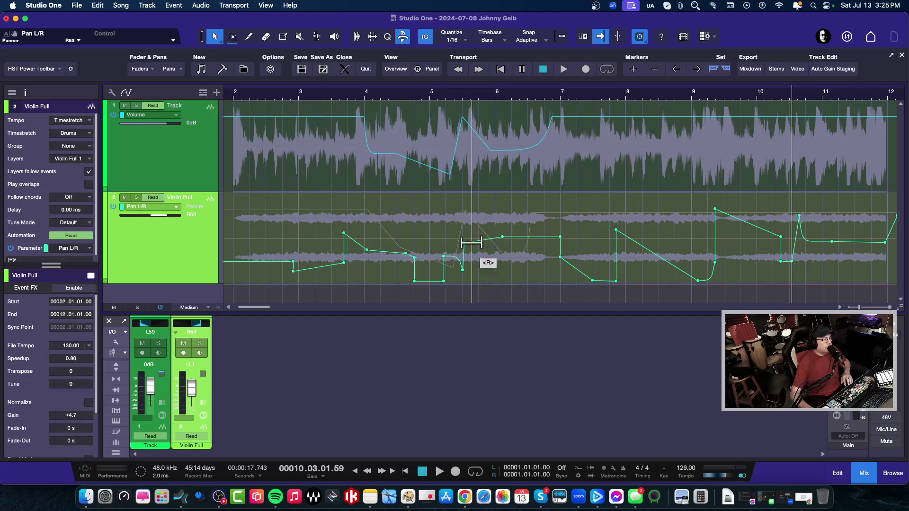
pyautogui.moveTo(458, 235); pyautogui.dragTo(592, 280)
pyautogui.click(520, 245)
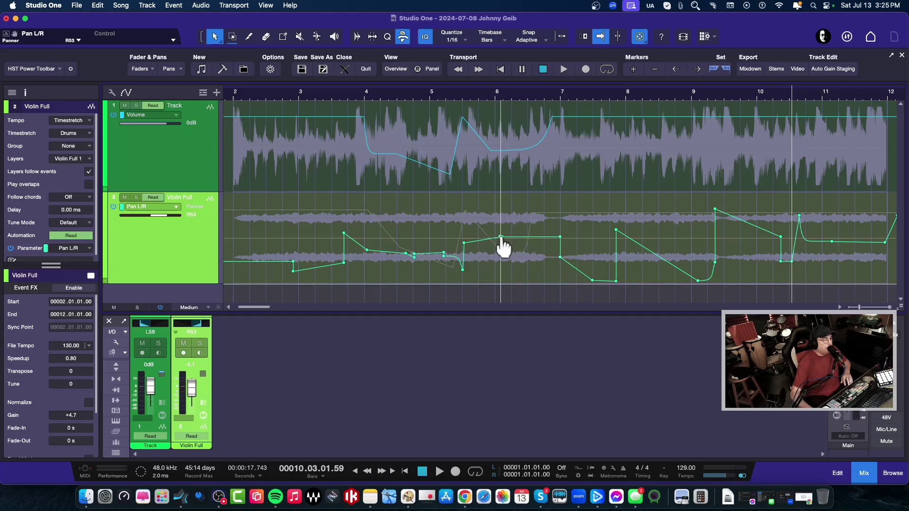
# Raise a new pan peak near bar 6 and shift the bar 6–7 points earlier.
pyautogui.moveTo(501, 237); pyautogui.dragTo(501, 213)
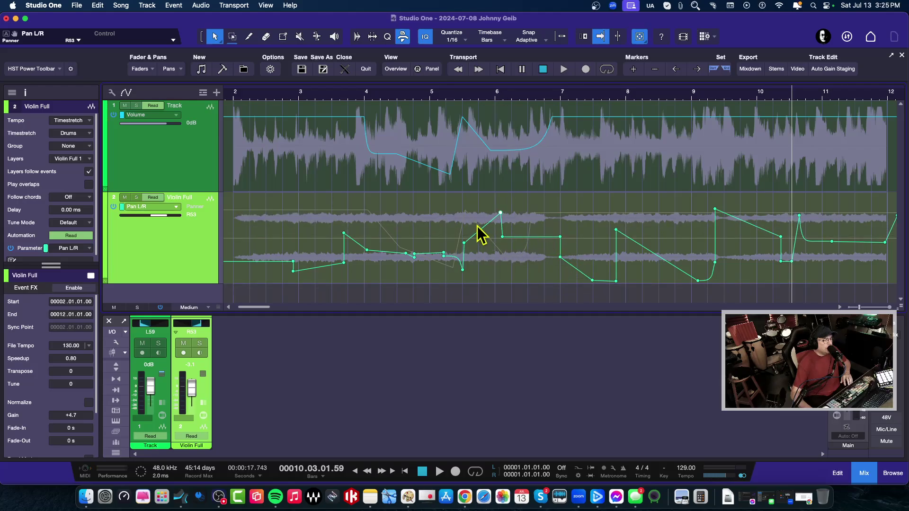
pyautogui.moveTo(445, 217); pyautogui.dragTo(572, 274)
pyautogui.click(573, 266)
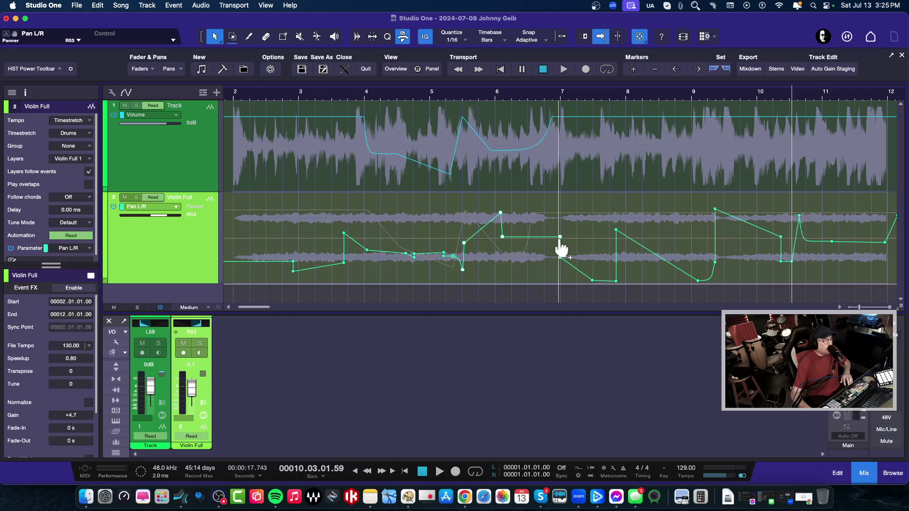
pyautogui.moveTo(560, 239)
pyautogui.mouseDown()
pyautogui.moveTo(531, 237)
pyautogui.moveTo(587, 240)
pyautogui.moveTo(516, 246)
pyautogui.moveTo(597, 240)
pyautogui.moveTo(513, 242)
pyautogui.moveTo(589, 244)
pyautogui.moveTo(572, 233)
pyautogui.mouseUp()
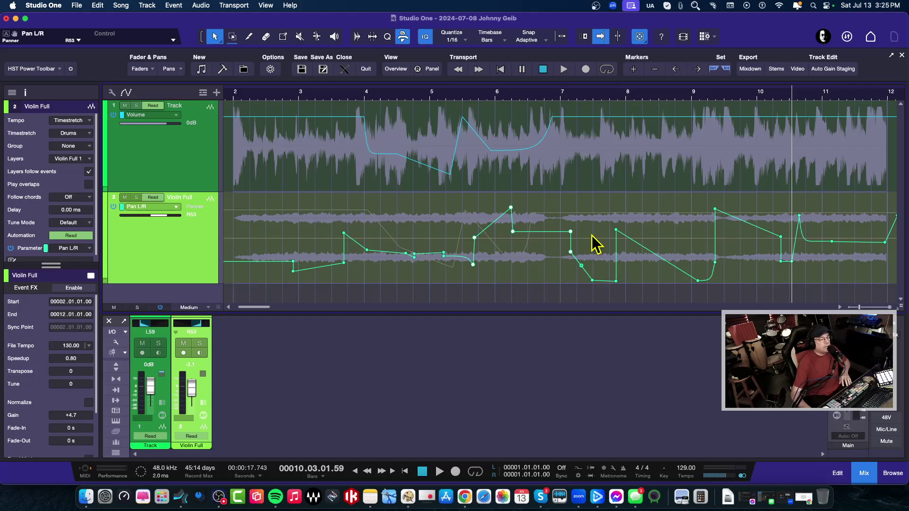
# Insert a point midway down the pan slope between bars 8 and 9.
pyautogui.click(657, 255)
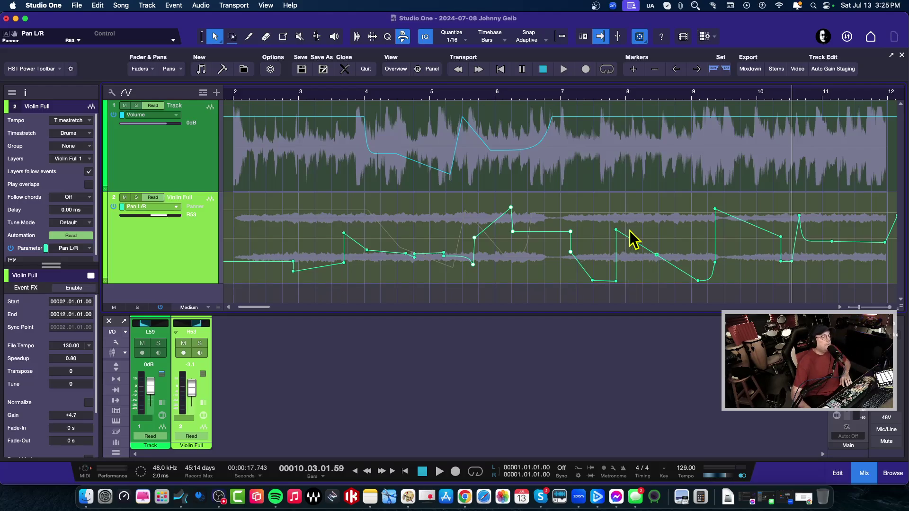